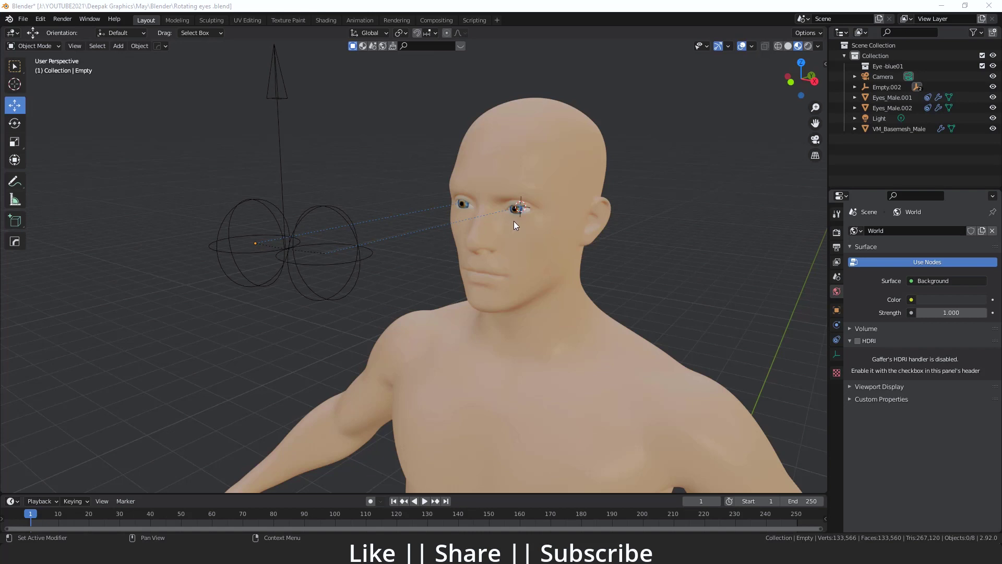
Preview the finished rig by briefly moving the arrow control and both sphere targets, cancelling each move
left_click(280, 180)
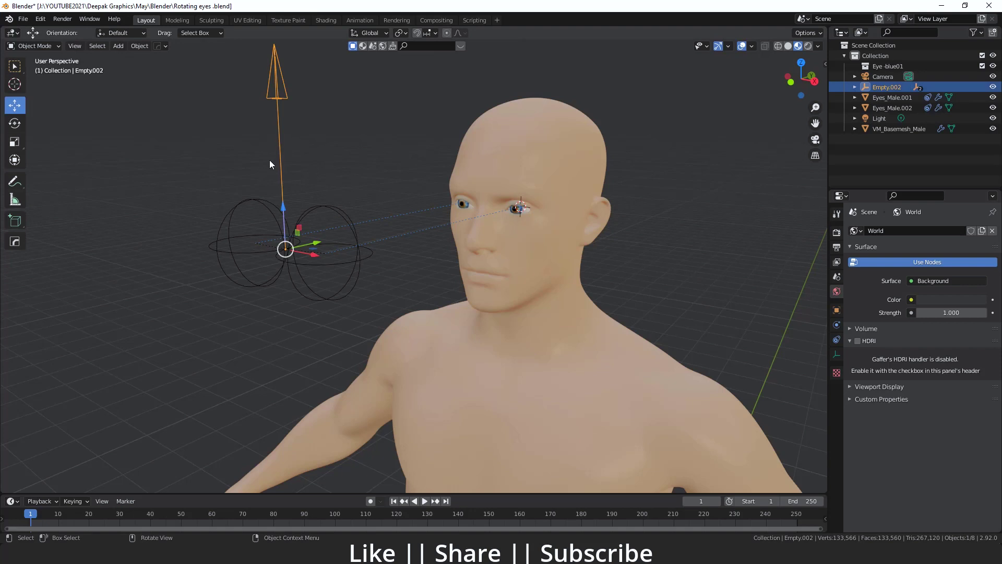
key("g")
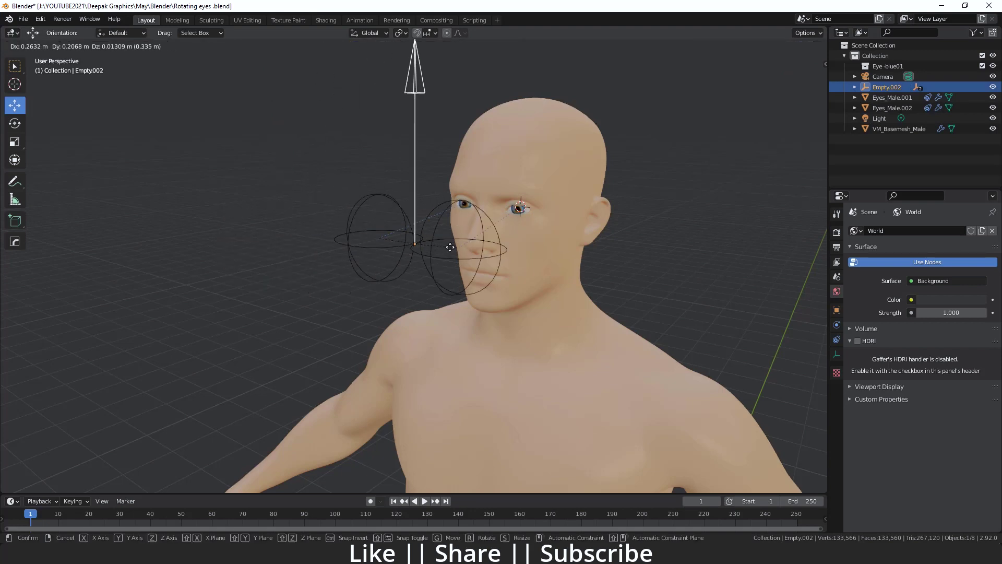
key("Escape")
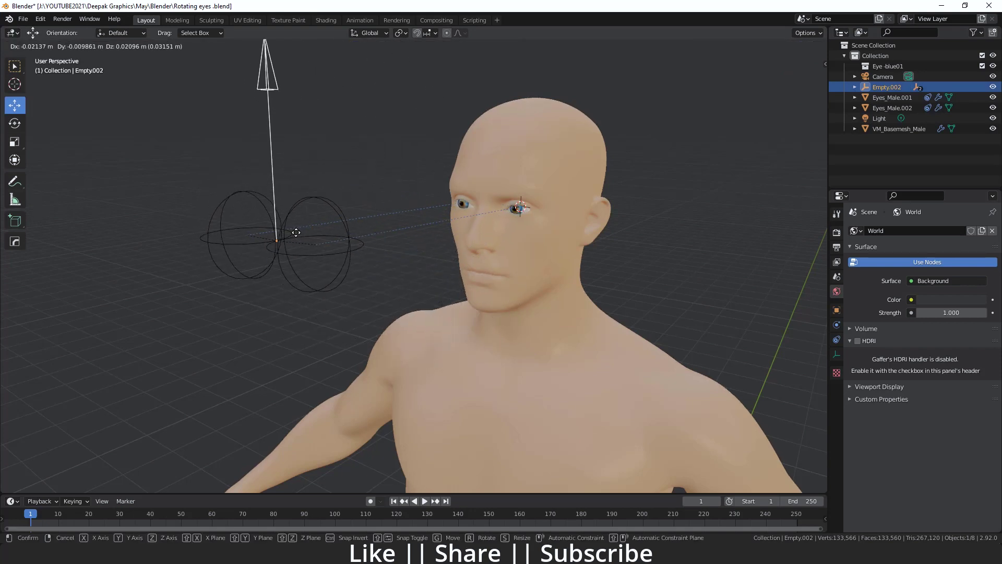
left_click(353, 262)
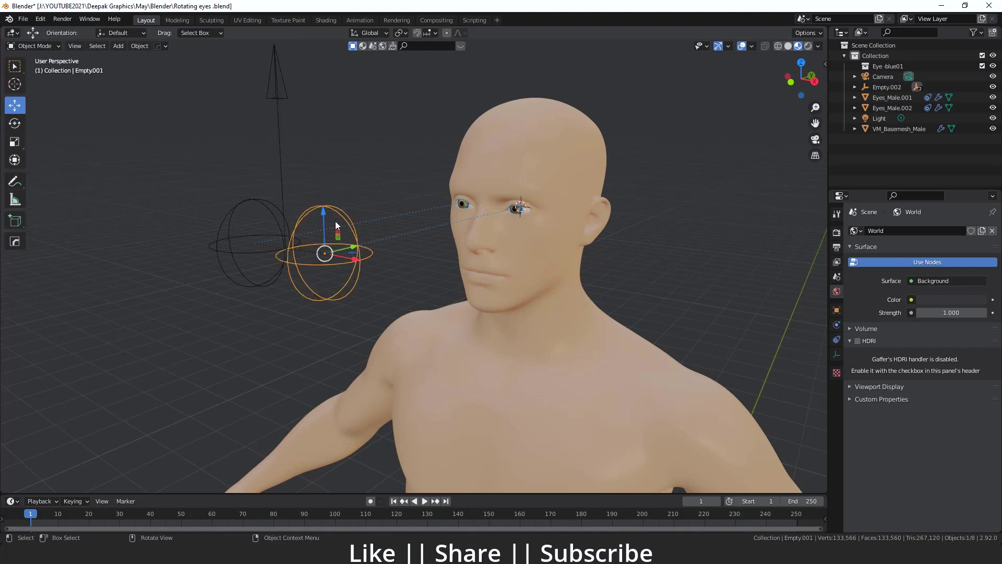
key("g")
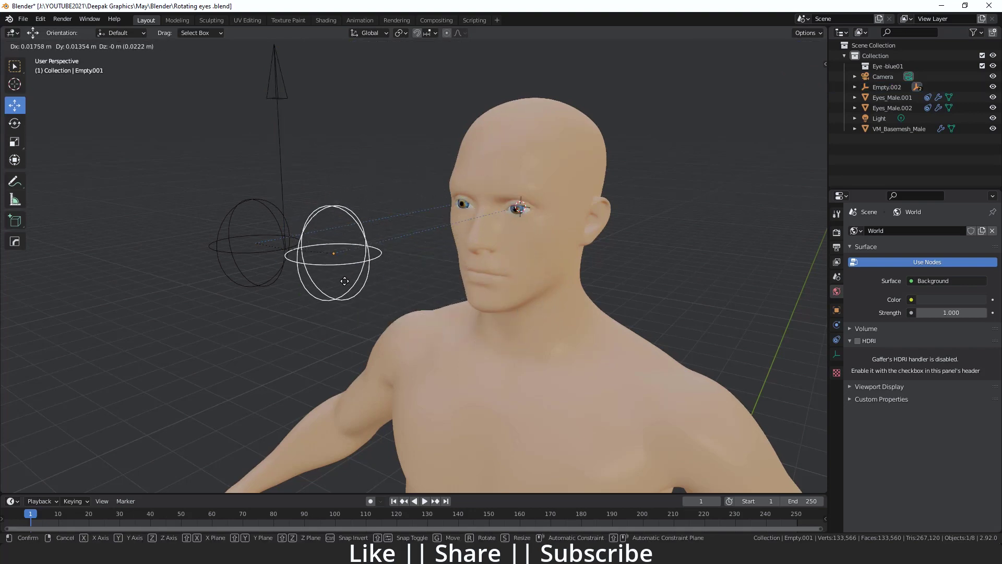
key("Escape")
left_click(261, 257)
key("g")
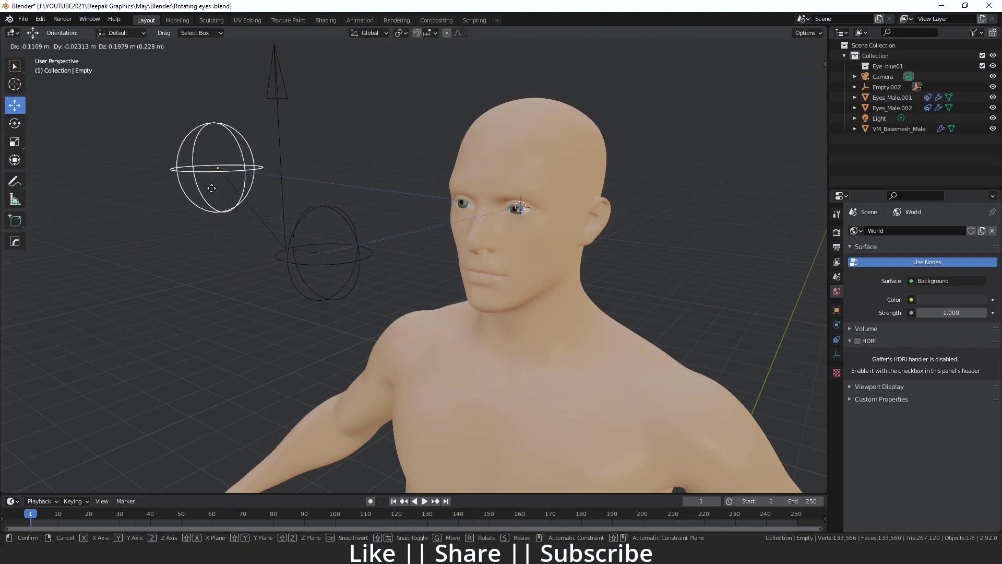
key("Escape")
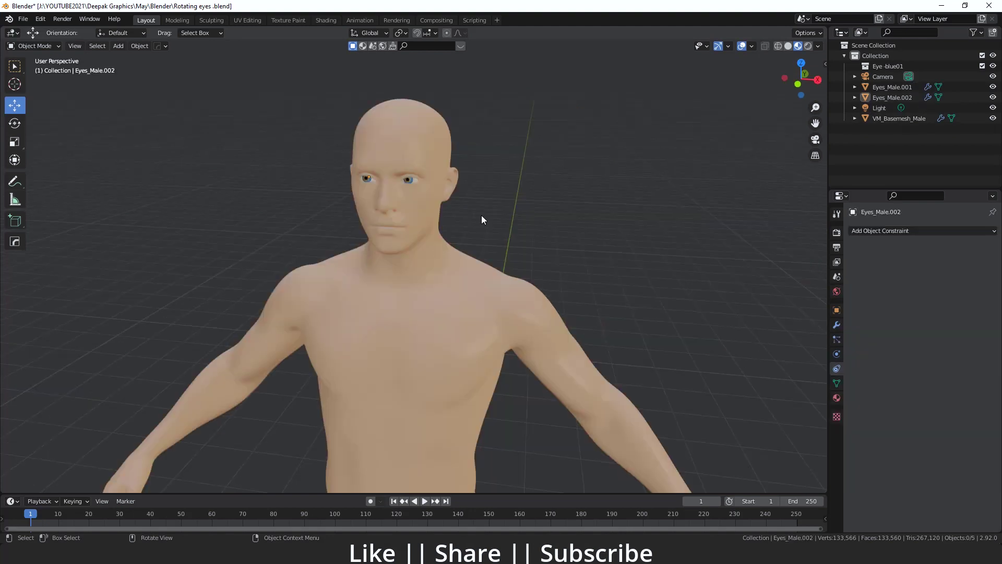
Select the Eyes_Male.002 eye and add a sphere empty
middle_click_drag(343, 207, 432, 293)
scroll(587, 303, "up", 5)
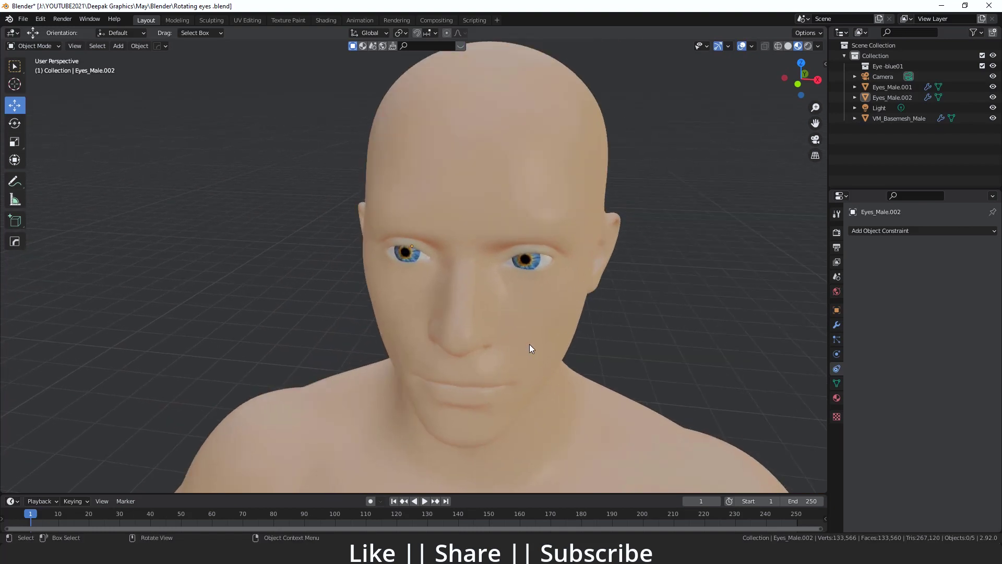
middle_click_drag(530, 348, 488, 315)
left_click(440, 240)
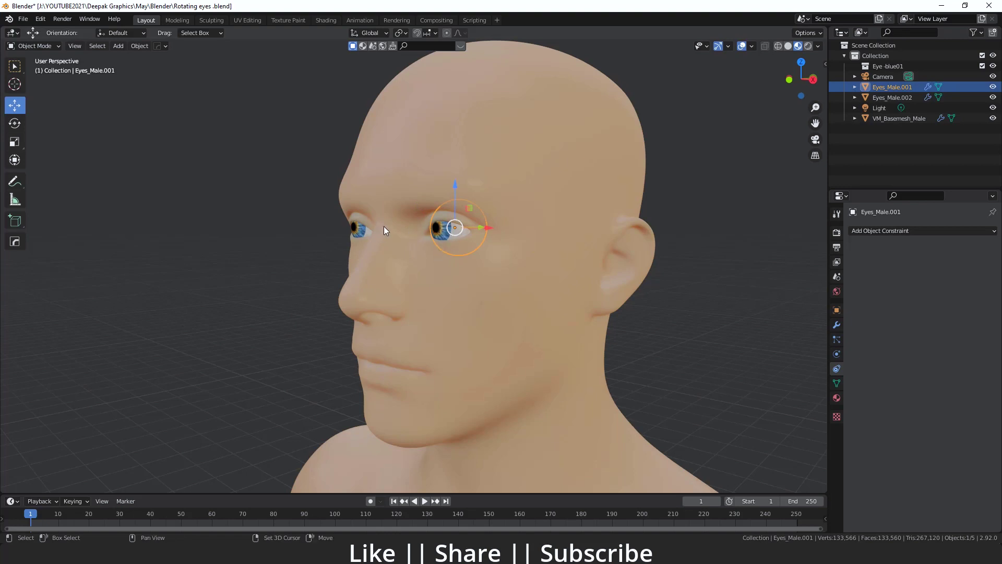
key("shift+a")
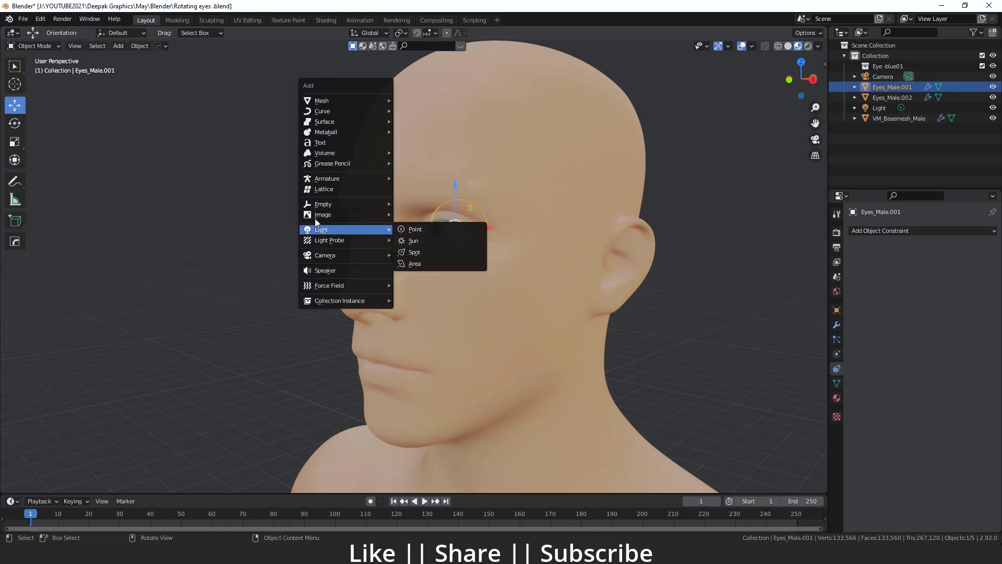
mouse_move(376, 204)
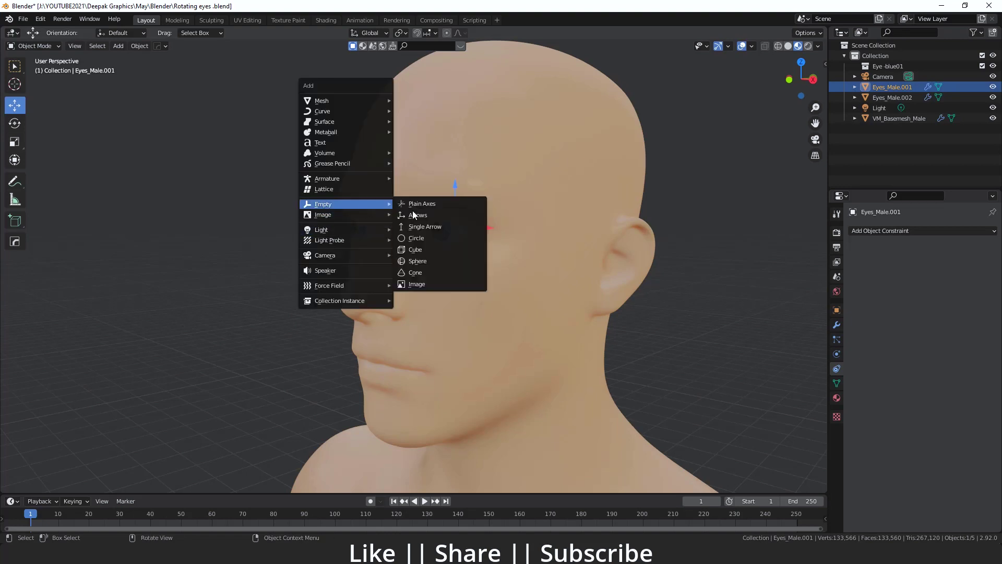
left_click(416, 261)
Find the new sphere empty at the figure's feet and delete it
scroll(455, 273, "down", 8)
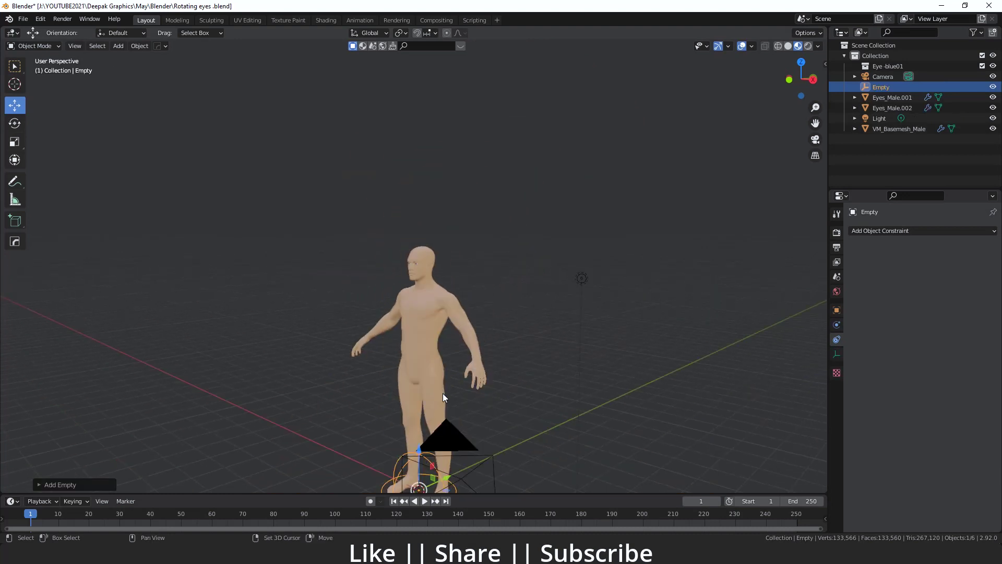
middle_click_drag(446, 393, 441, 196, "shift")
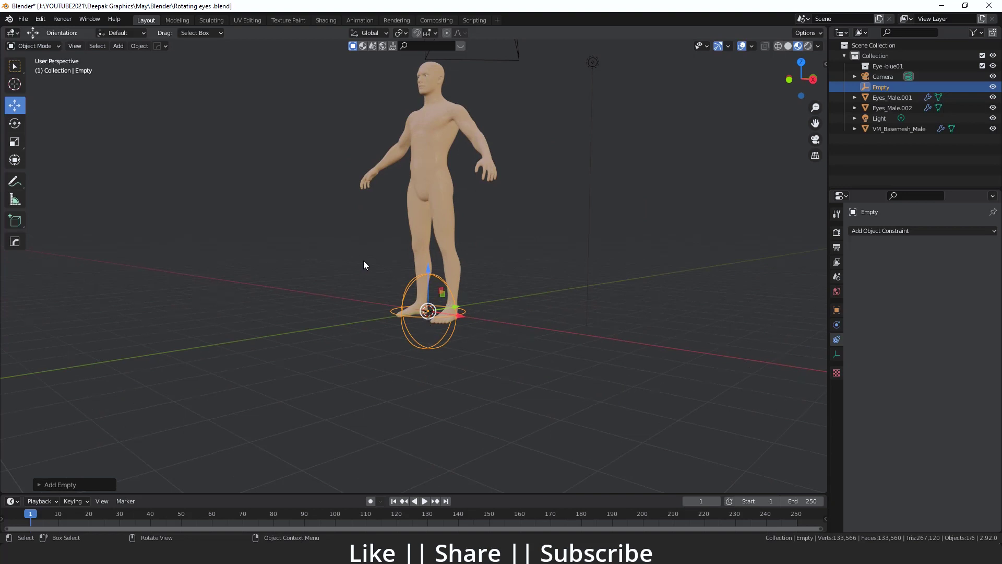
key("Delete")
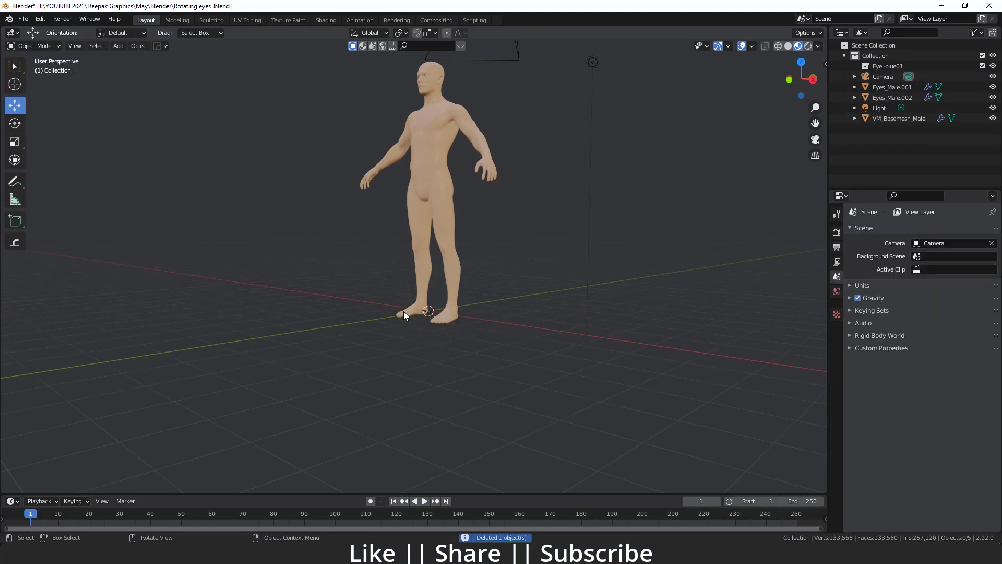
middle_click_drag(433, 147, 434, 317, "shift")
Snap the 3D cursor to the Eyes_Male.001 eye and add a sphere empty there
scroll(430, 302, "up", 10)
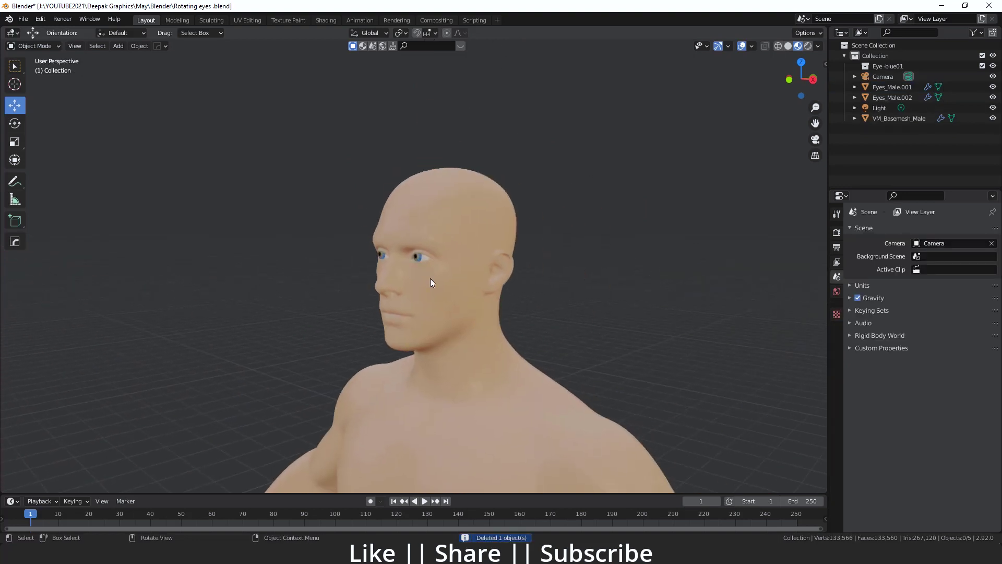
left_click(456, 225)
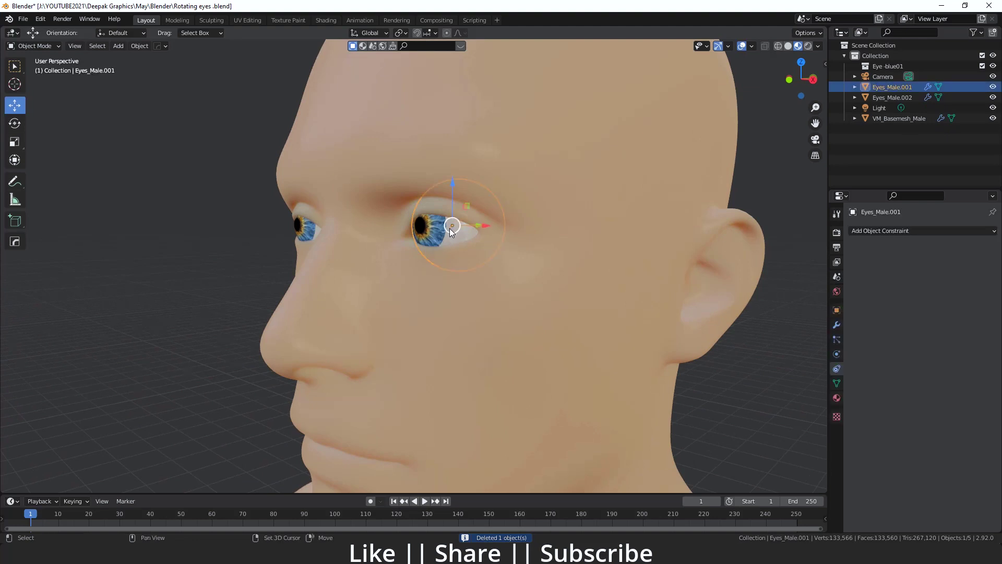
key("shift+s")
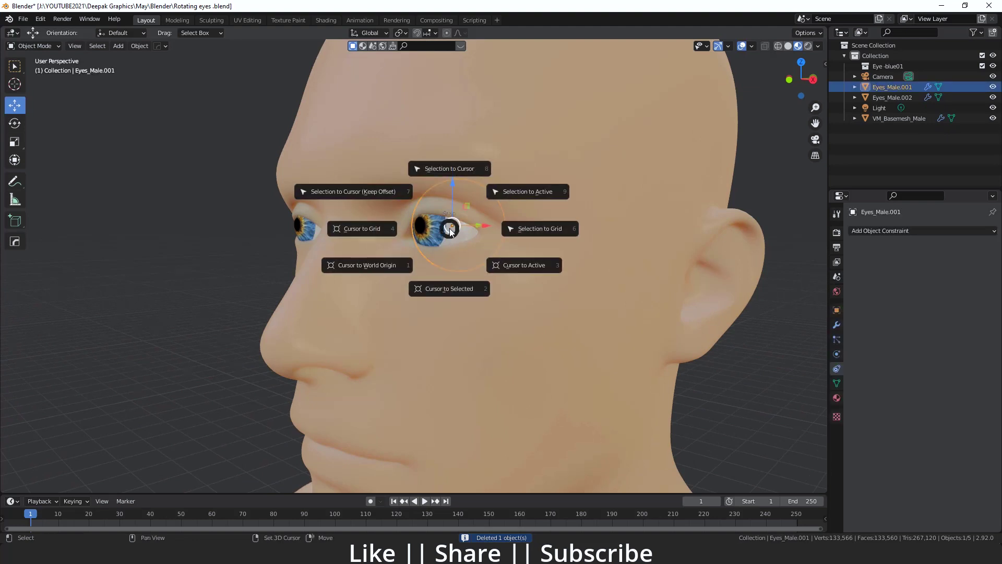
left_click(522, 267)
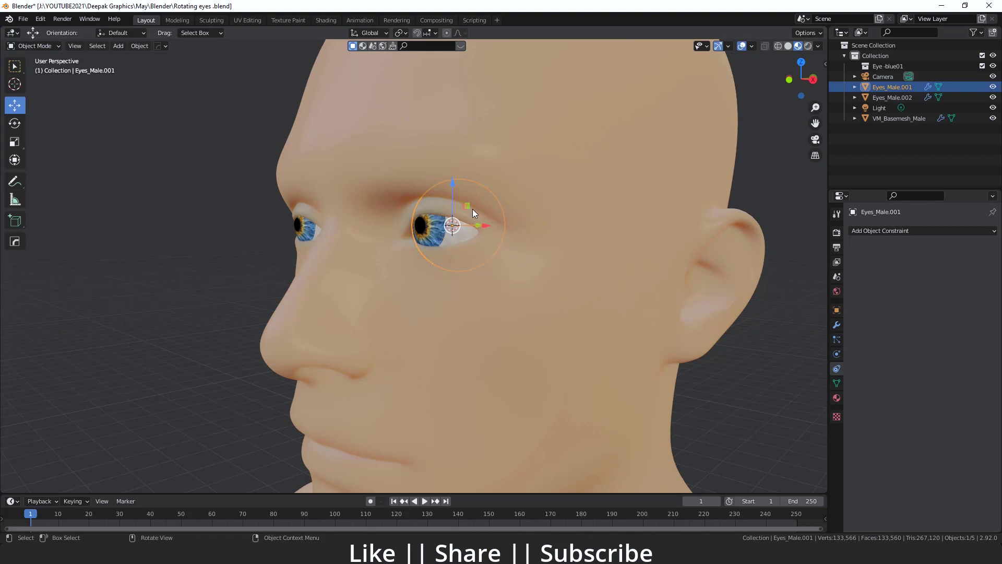
key("shift+a")
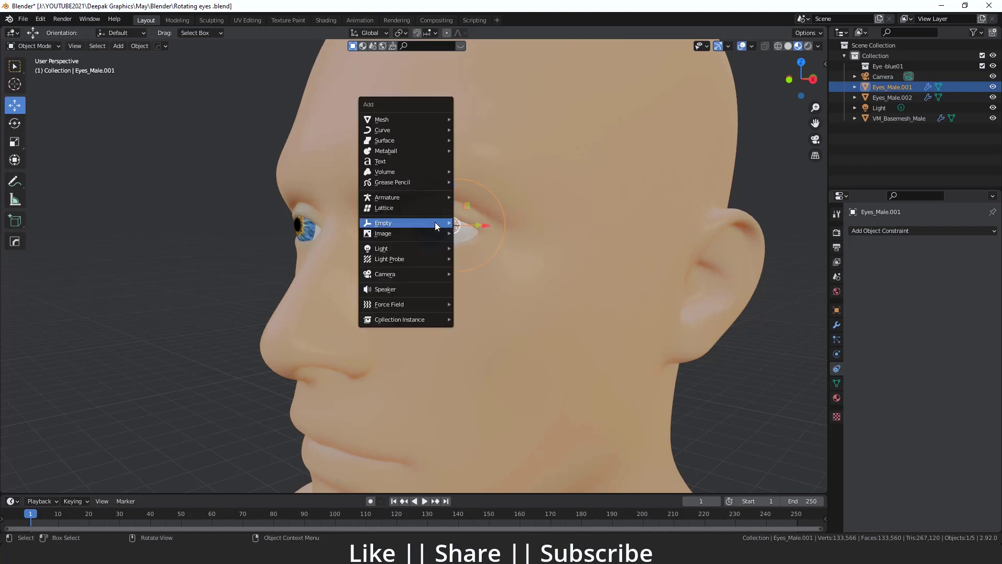
mouse_move(437, 226)
left_click(484, 282)
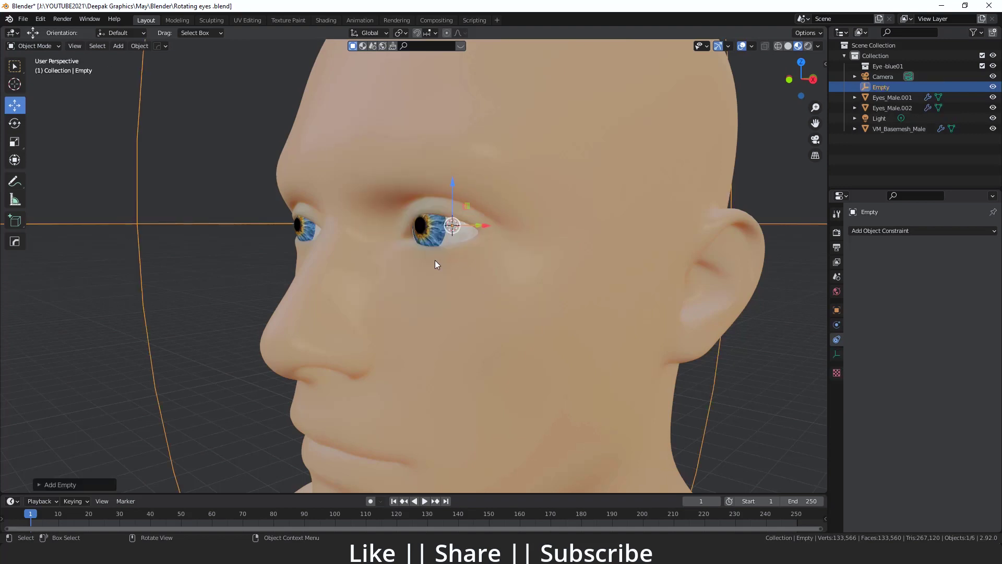
Scale the sphere empty down and move it forward along Y in front of the face
scroll(437, 256, "down", 10)
key("s")
left_click(450, 271)
middle_click_drag(450, 271, 429, 270)
key("g")
key("y")
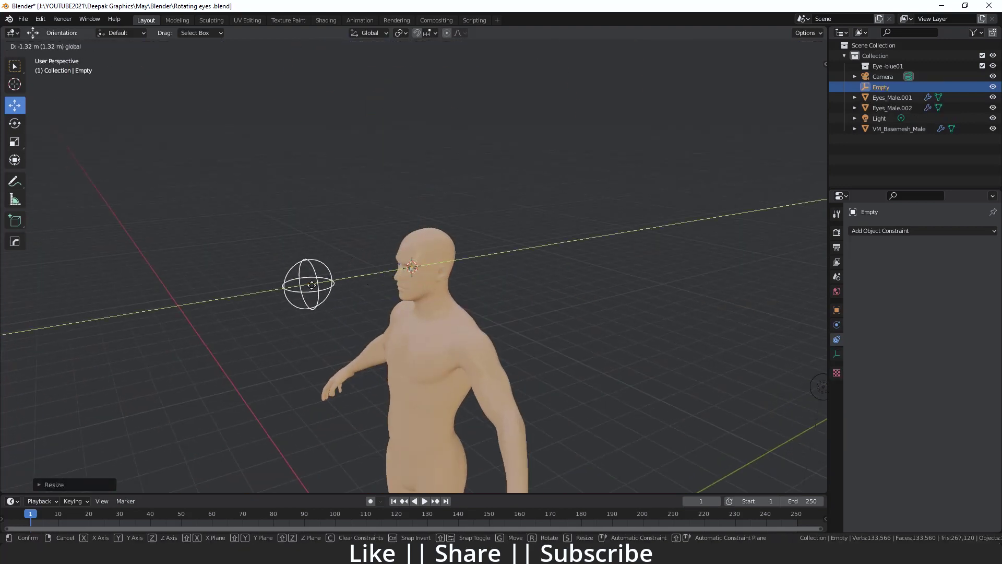
left_click(245, 297)
Switch to a top-down view centred on the sphere empty
middle_click_drag(260, 313, 304, 343)
scroll(348, 336, "up", 2)
scroll(377, 322, "down", 3)
scroll(351, 334, "up", 3)
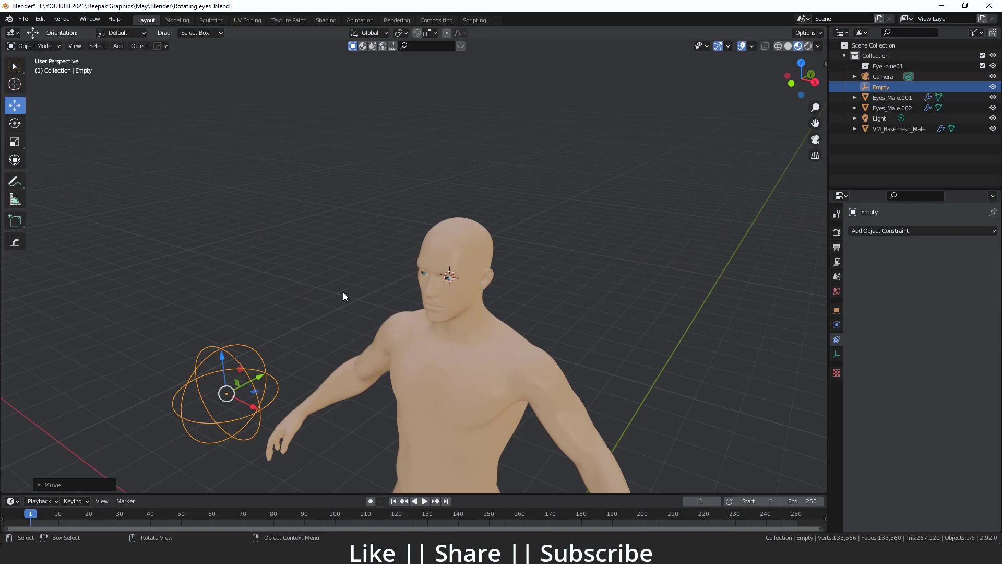
scroll(421, 358, "up", 4)
scroll(434, 290, "down", 5)
middle_click_drag(409, 311, 376, 387)
key("grave")
left_click(386, 274)
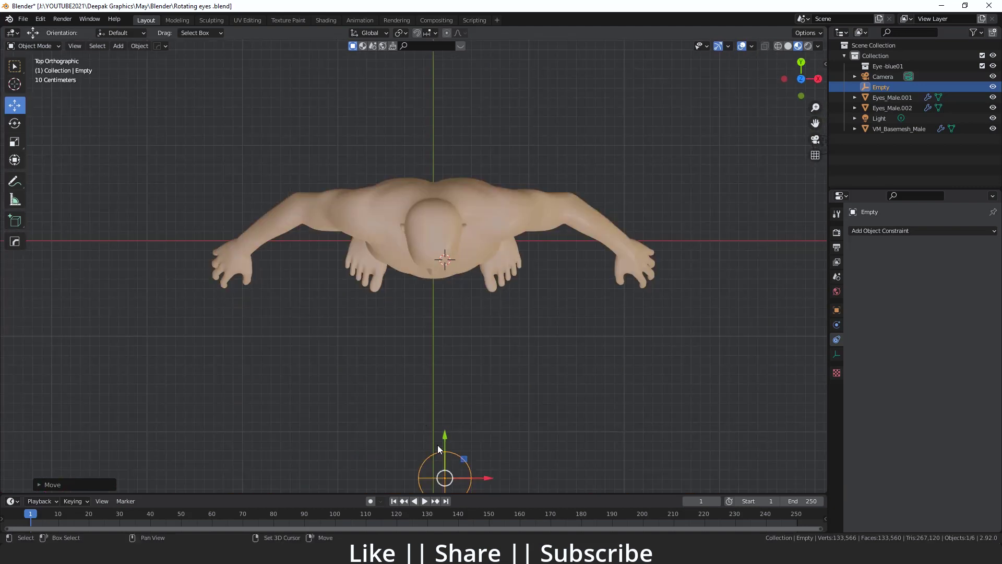
middle_click_drag(434, 450, 433, 367, "shift")
Duplicate the sphere empty and slide the copy sideways along X
key("shift+d")
key("y")
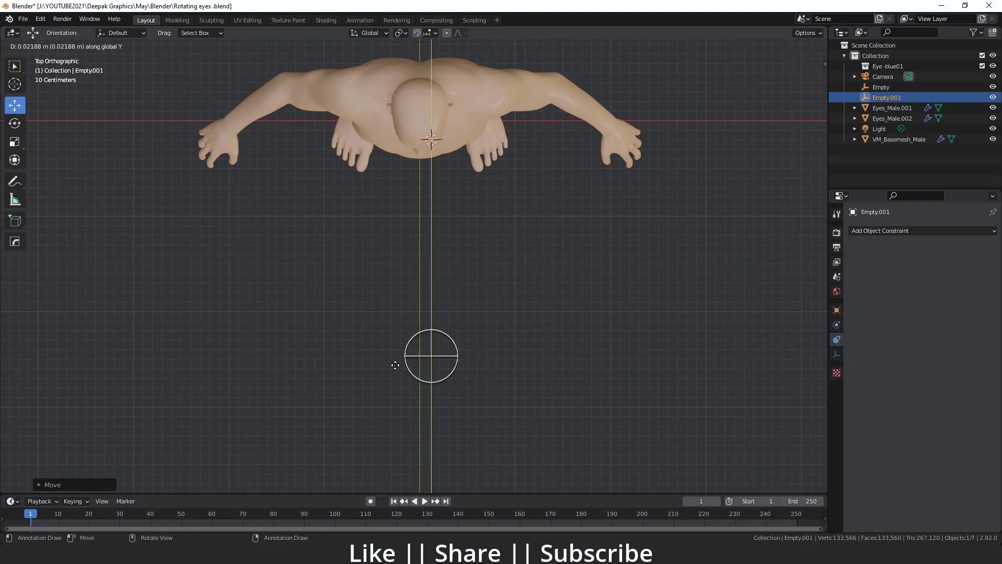
key("z")
key("x")
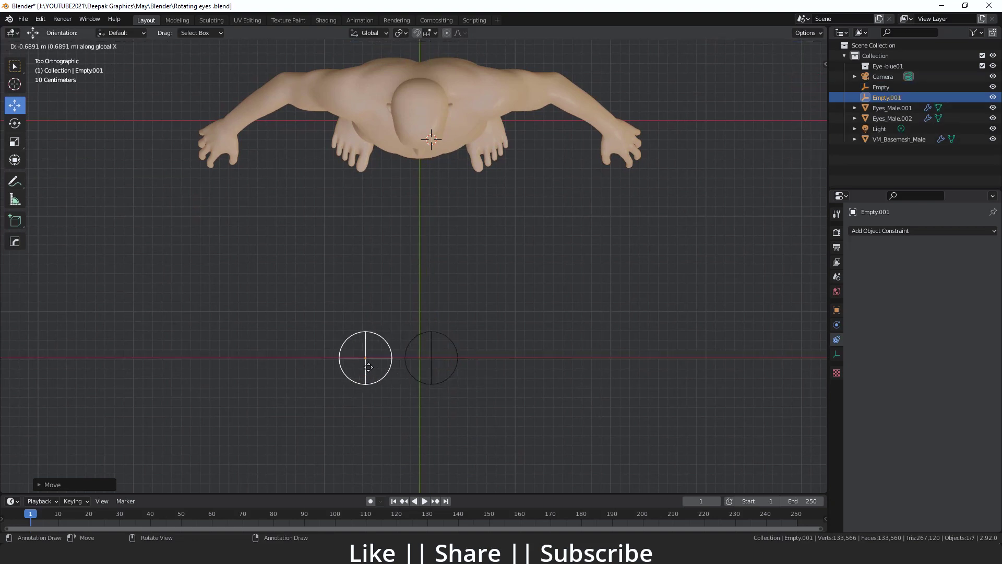
left_click(369, 368)
Select both Empty.001 and the original Empty
scroll(408, 371, "down", 1)
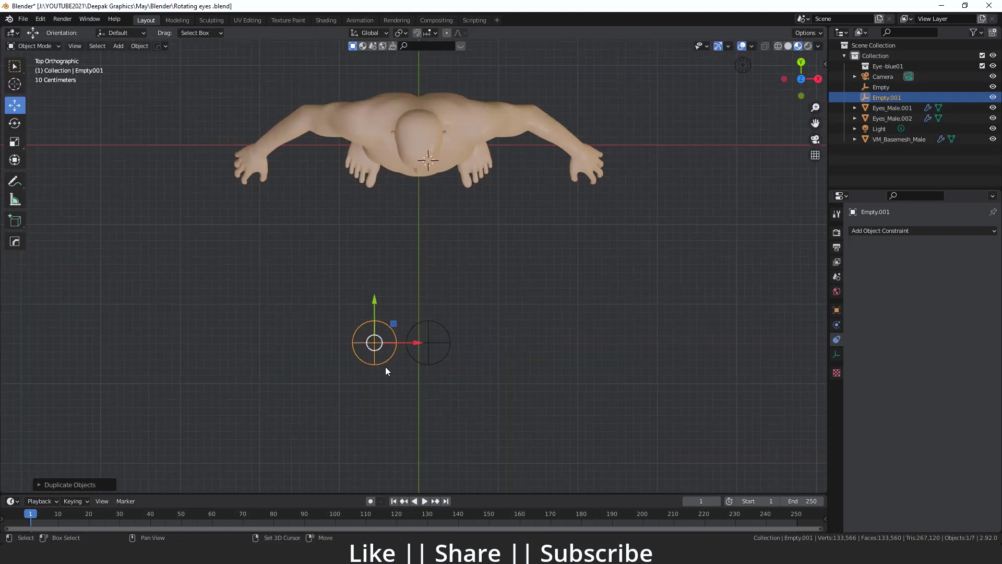
left_click(384, 366)
left_click(396, 357)
left_click(431, 343, "shift")
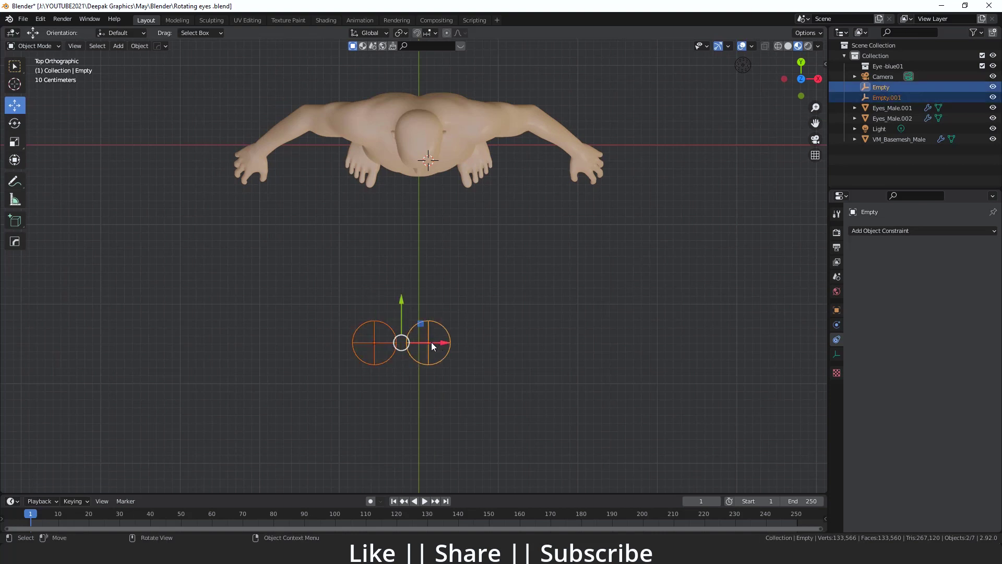
Move both sphere empties together along X to centre them before the face
key("g")
key("x")
left_click(458, 342)
middle_click_drag(508, 364, 432, 271)
middle_click_drag(539, 342, 473, 256)
Select the Eyes_Male.001 eye and add a Track To constraint targeting Empty
left_click(438, 202)
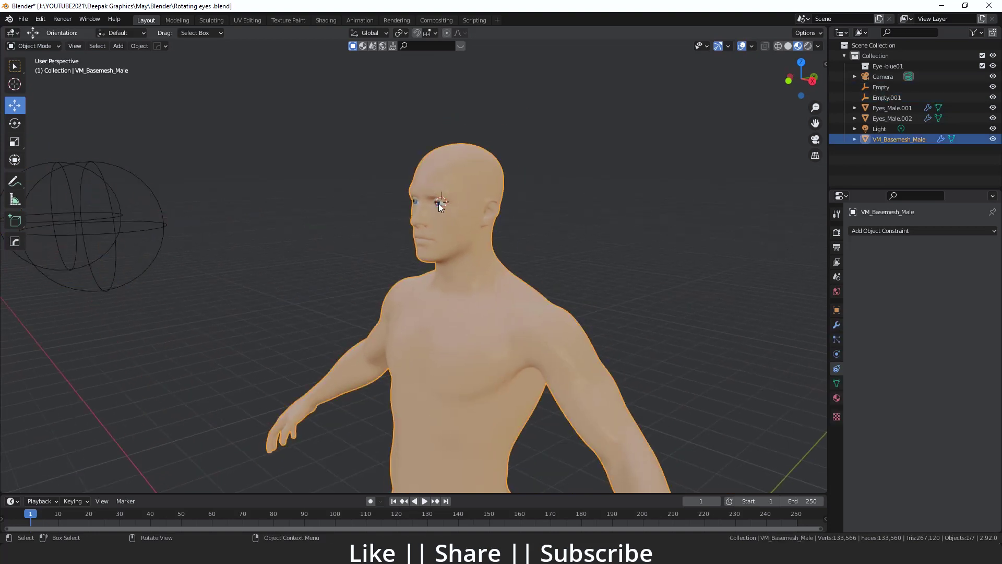
left_click(439, 202)
left_click(903, 231)
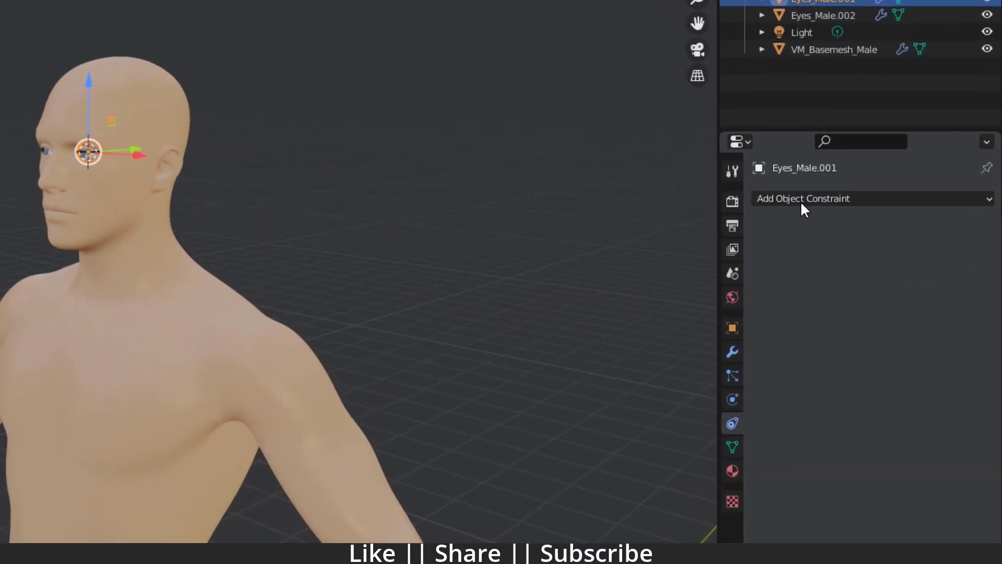
left_click(878, 231)
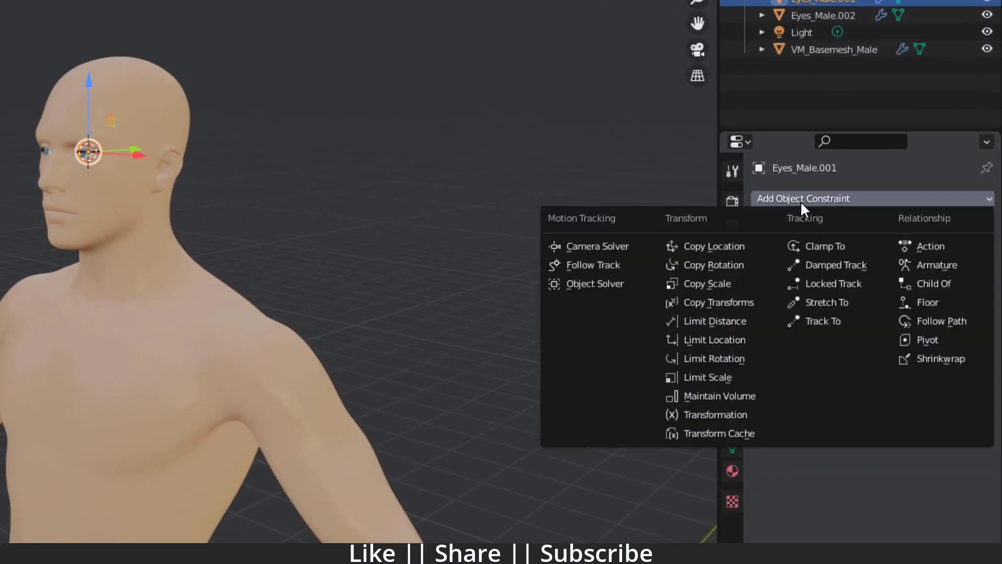
left_click(821, 321)
middle_click_drag(544, 248, 31, 287)
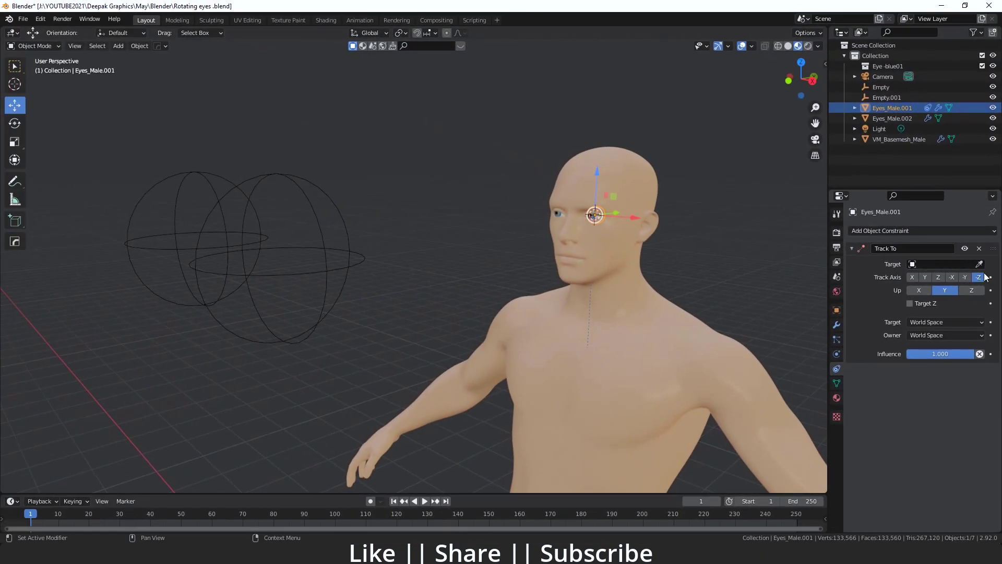
left_click(979, 265)
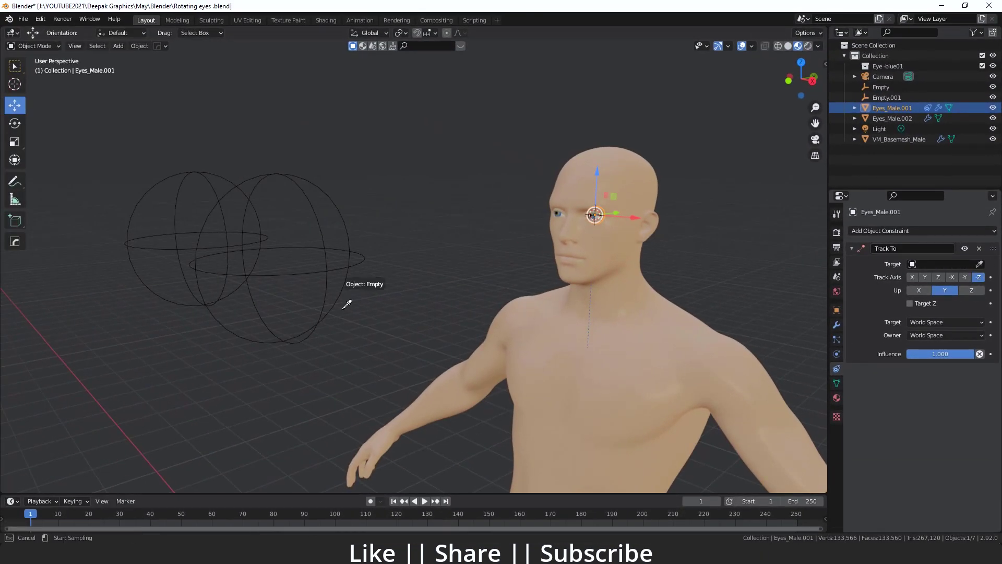
left_click(331, 267)
Set the constraint's Up axis to X and Track Axis to Z
middle_click_drag(543, 252, 645, 285)
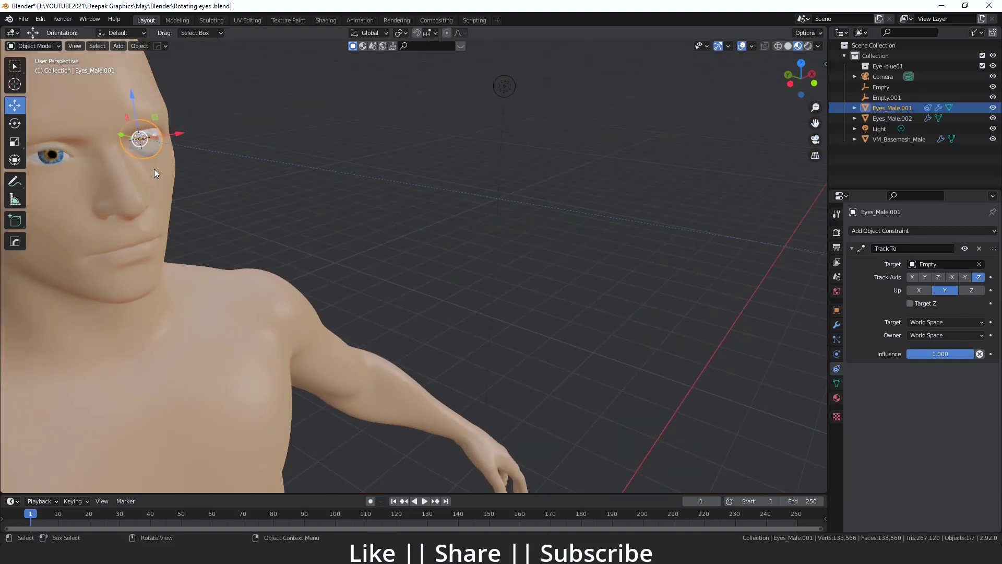
scroll(181, 189, "down", 6)
middle_click_drag(181, 189, 543, 291)
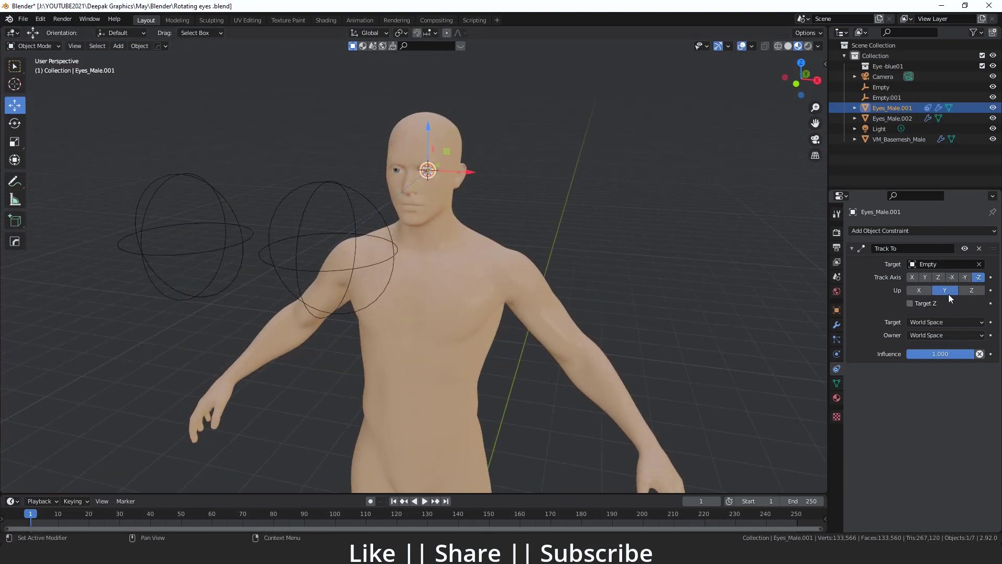
left_click(918, 290)
left_click(939, 277)
scroll(396, 171, "up", 4)
middle_click_drag(455, 187, 324, 337)
scroll(519, 284, "down", 5)
scroll(377, 359, "up", 3)
Test-move the Empty sphere, cancel it, then select the Eyes_Male.002 eye
left_click(288, 374)
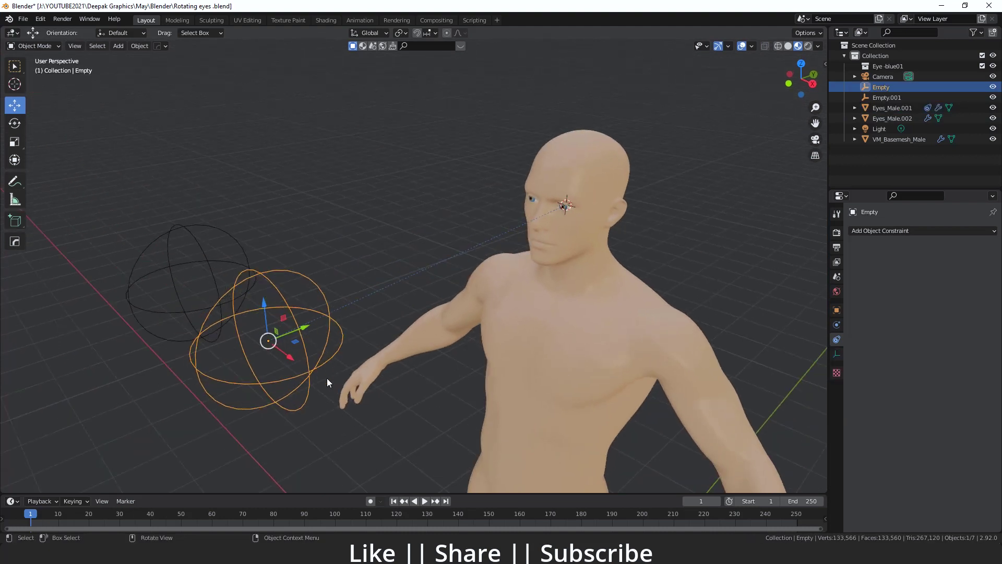
key("g")
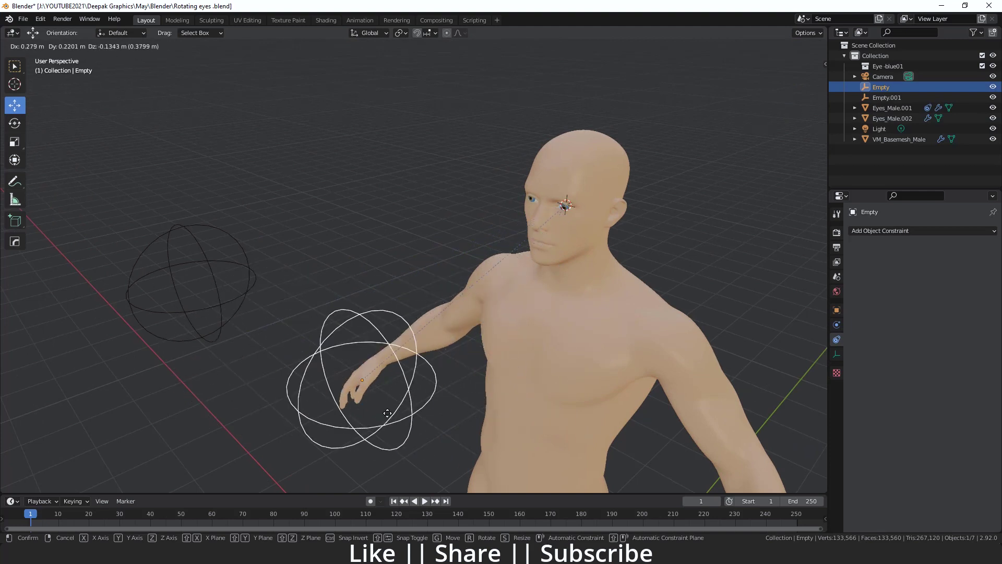
right_click(401, 356)
middle_click_drag(402, 356, 508, 236)
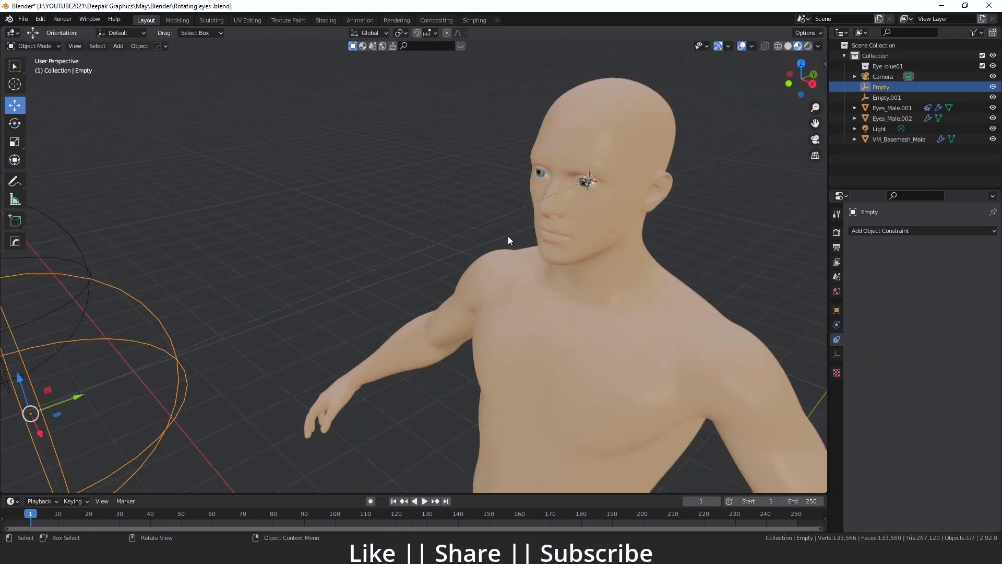
left_click(537, 173)
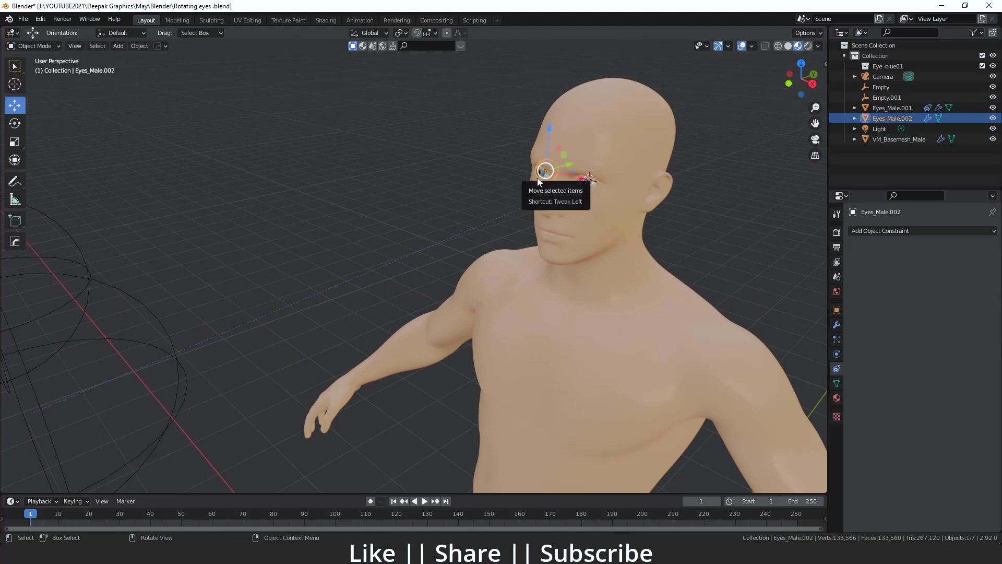
Add a Track To constraint to Eyes_Male.002 with Empty.001 as its target
left_click(904, 231)
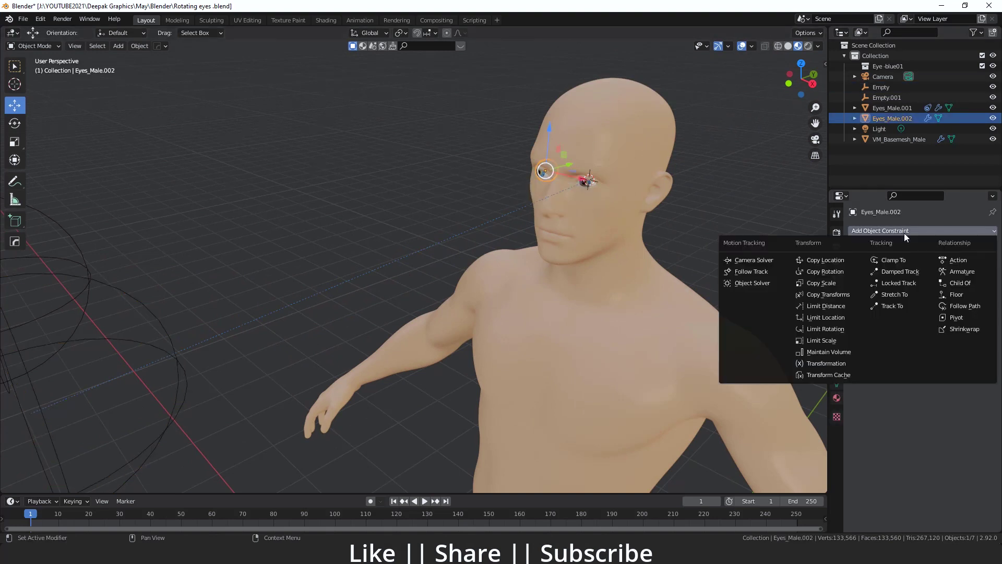
left_click(888, 309)
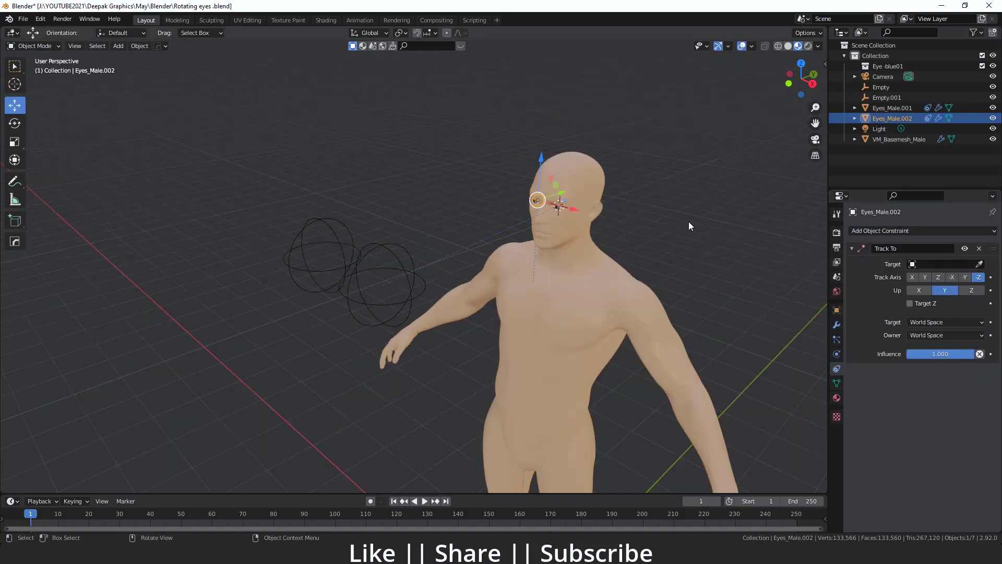
left_click(979, 264)
left_click(345, 224)
Set the Track Axis to Z and the Up axis to X
scroll(522, 227, "up", 5)
middle_click_drag(506, 274, 391, 199)
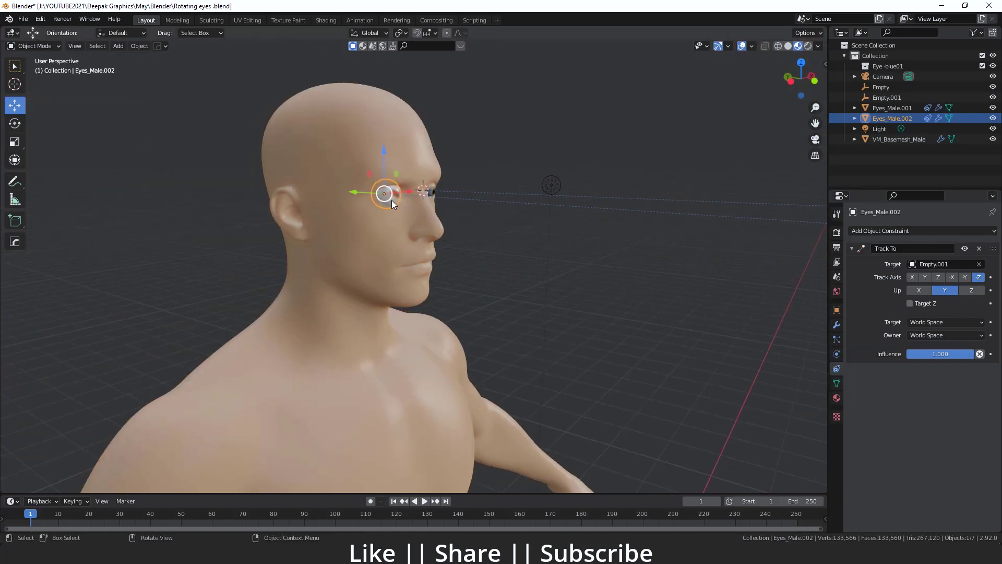
left_click(939, 278)
left_click(917, 290)
Check Eyes_Male.001's target, then select the Empty.001 sphere
left_click(468, 195)
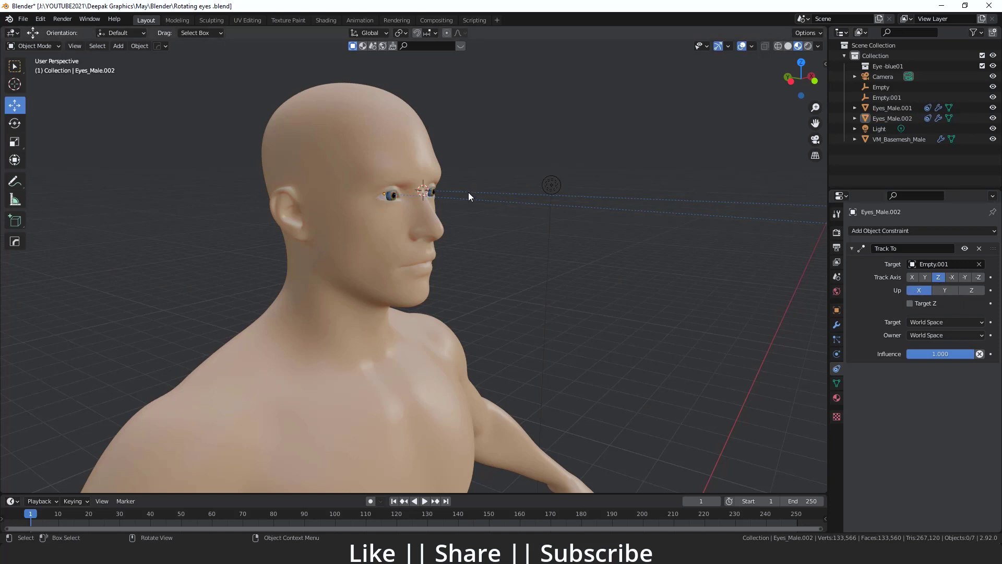
scroll(615, 207, "down", 3)
middle_click_drag(664, 295, 687, 212)
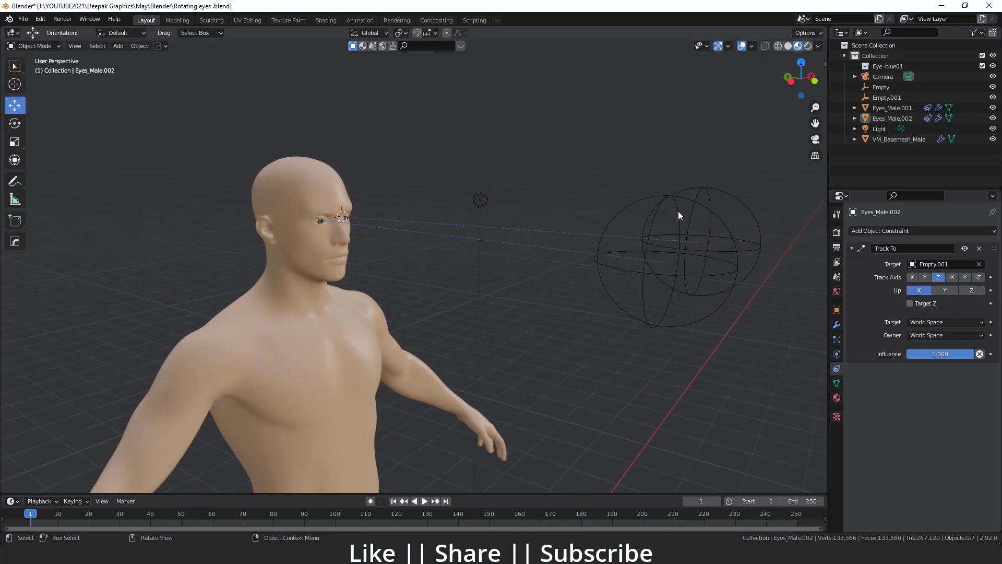
left_click(347, 224)
scroll(365, 230, "up", 2)
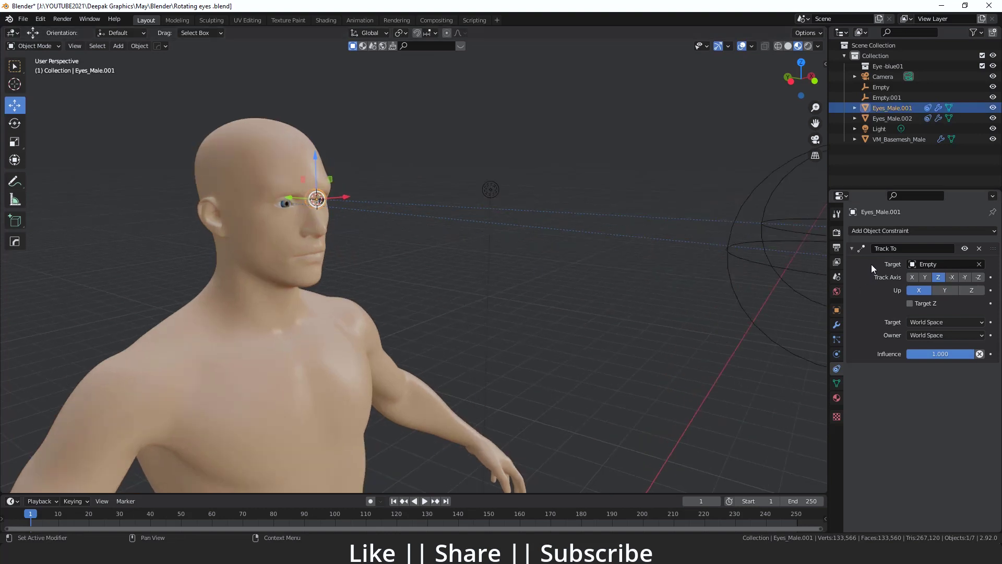
middle_click_drag(378, 238, 385, 346)
left_click(344, 349)
Reposition Empty.001, then move the Empty sphere sideways so its eye follows
key("g")
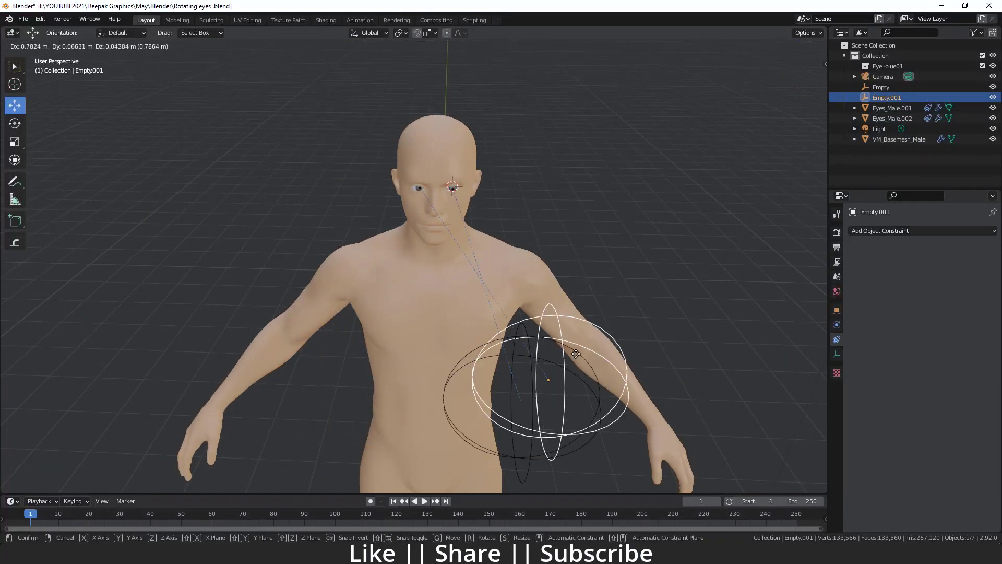
left_click(387, 336)
middle_click_drag(390, 337, 386, 284)
left_click(296, 351)
key("g")
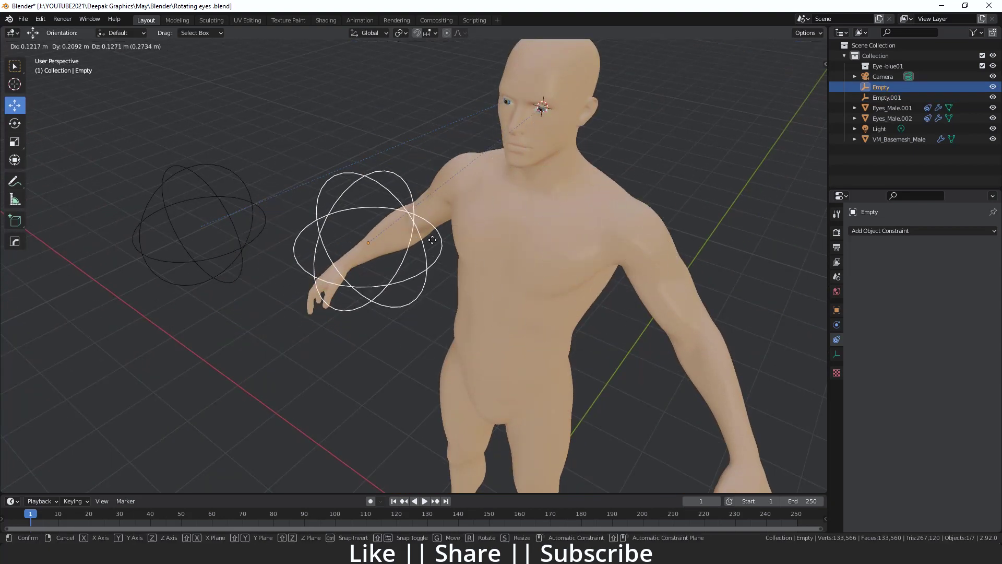
left_click(380, 279)
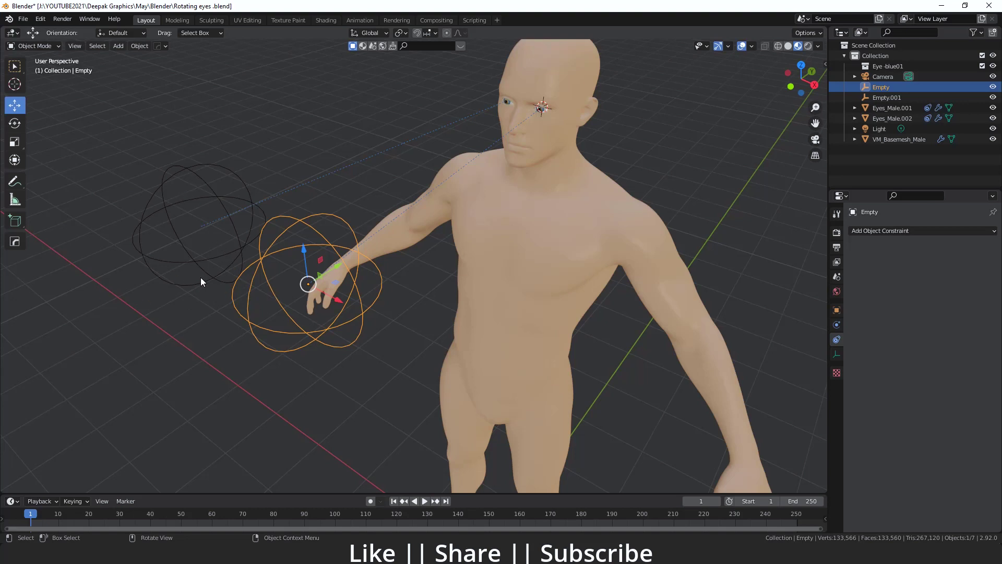
Snap the 3D cursor to the Empty.001 sphere
left_click(210, 260, "shift")
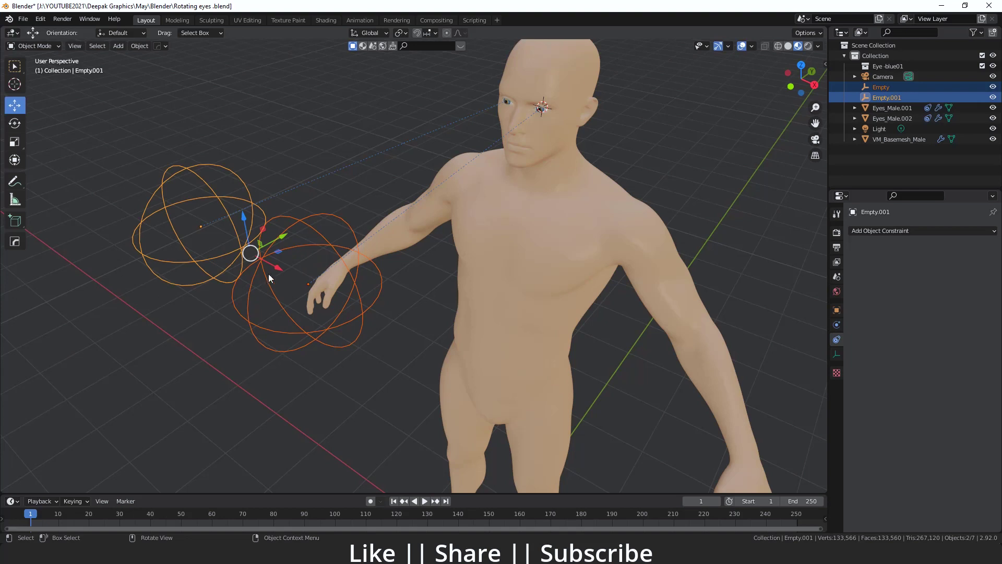
key("shift+s")
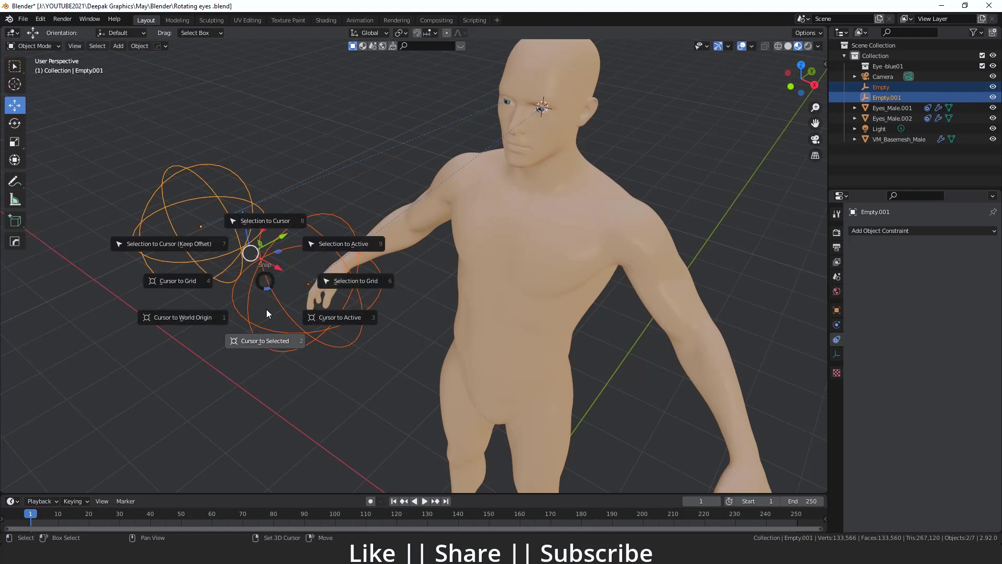
left_click(339, 318)
middle_click_drag(269, 296, 274, 299)
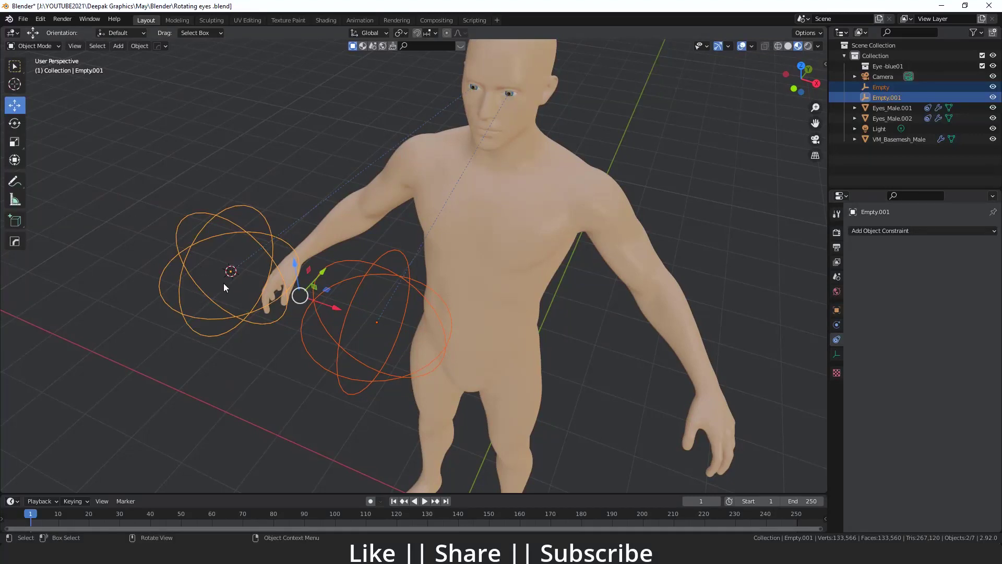
Add an arrows empty, Empty.002, at the cursor and slide it along X
key("shift+a")
mouse_move(201, 283)
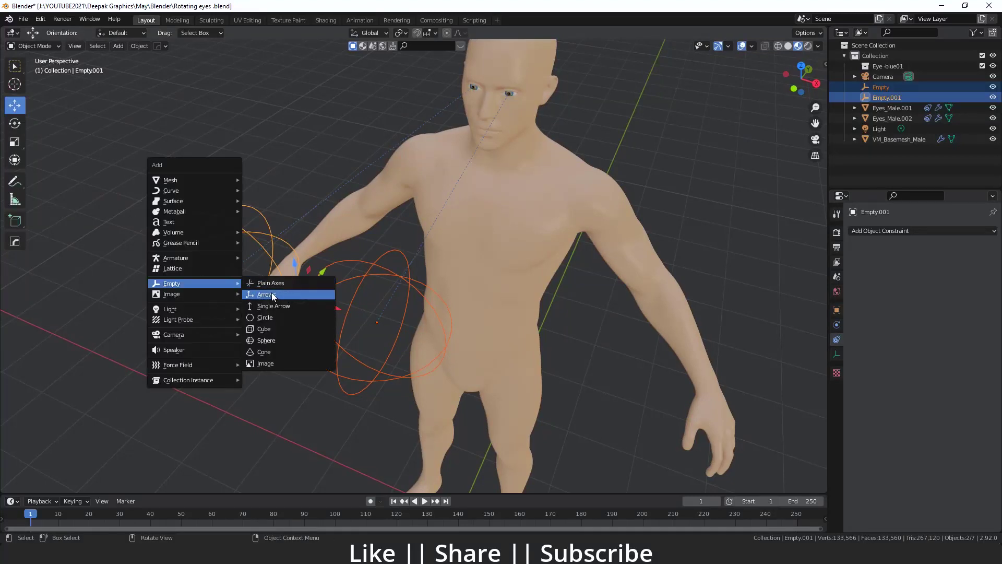
left_click(271, 295)
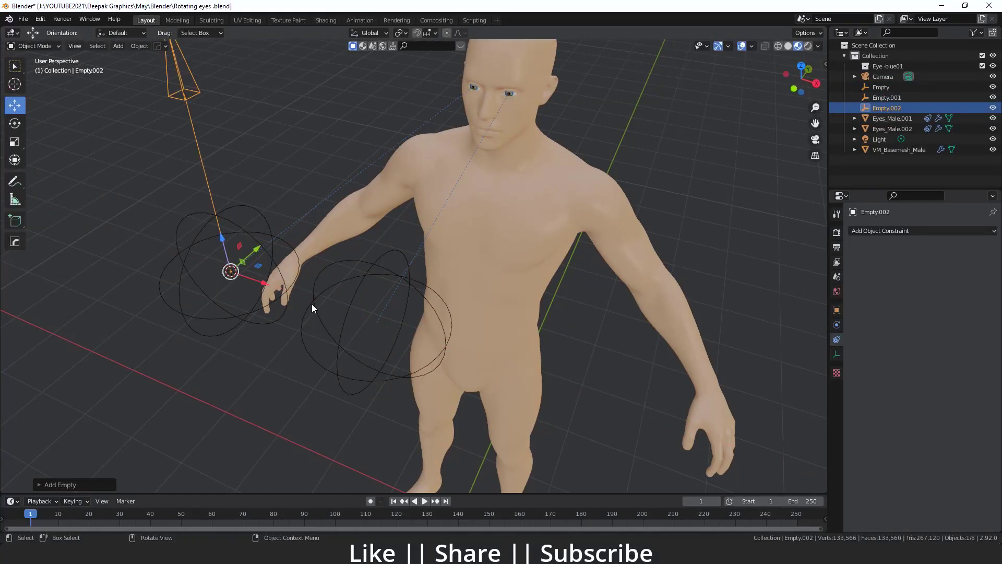
left_click_drag(264, 282, 338, 322)
scroll(342, 318, "down", 2)
Select both sphere empties with Empty.002 active and invoke Ctrl+P parenting
left_click(384, 310)
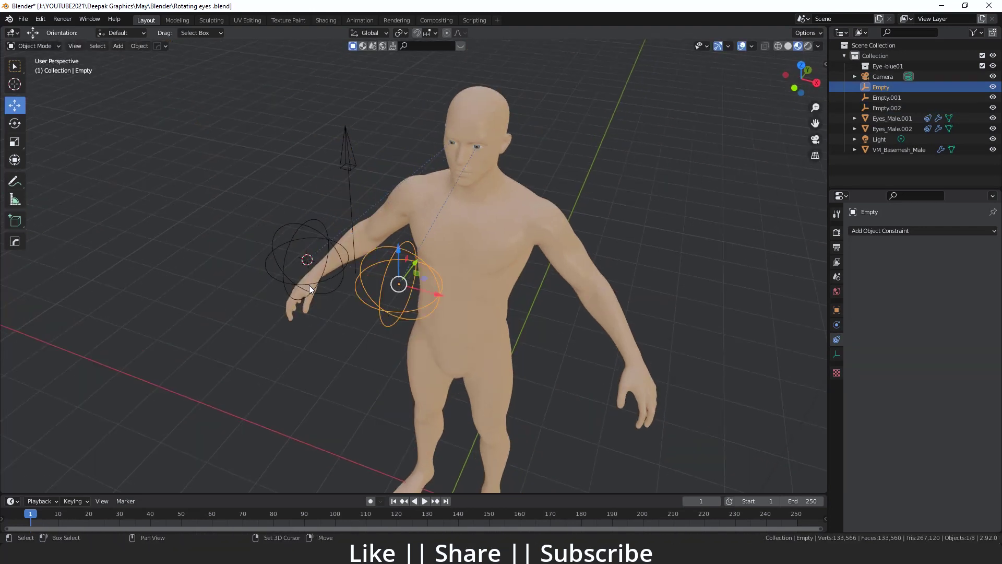
left_click(305, 285, "shift")
mouse_move(305, 285)
middle_mouse_down()
mouse_move(340, 314)
mouse_move(313, 272)
middle_mouse_up()
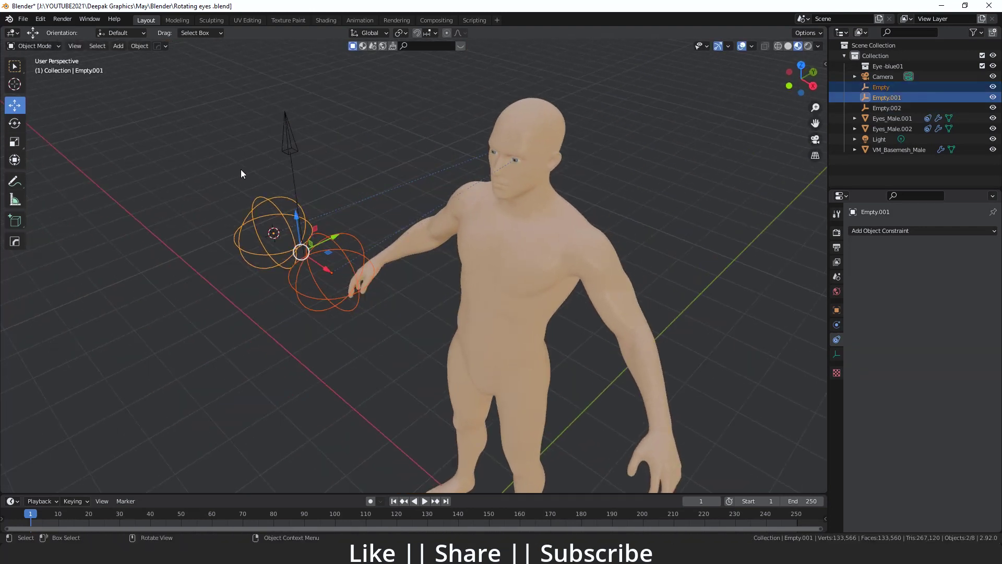
left_click(290, 149, "shift")
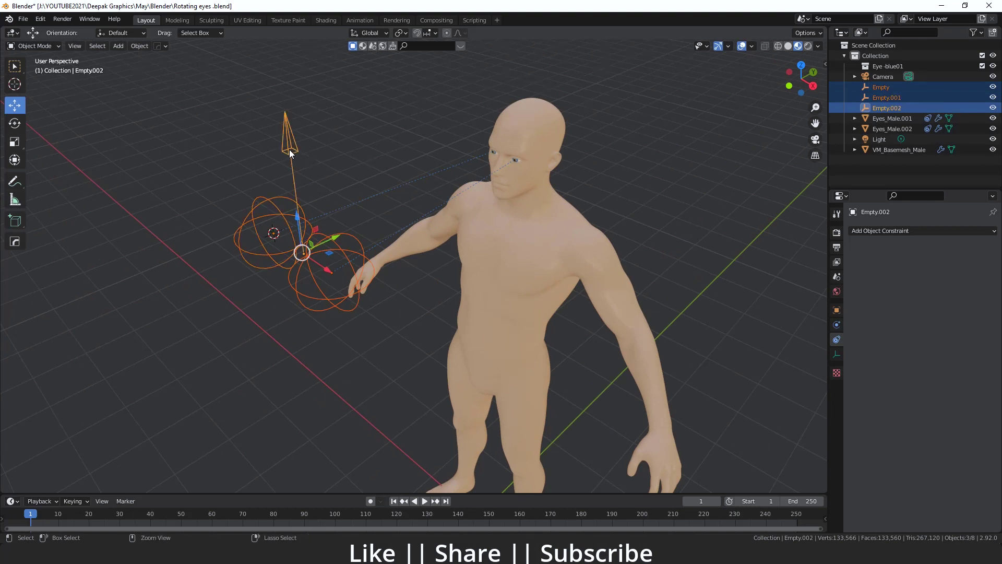
key("ctrl+p")
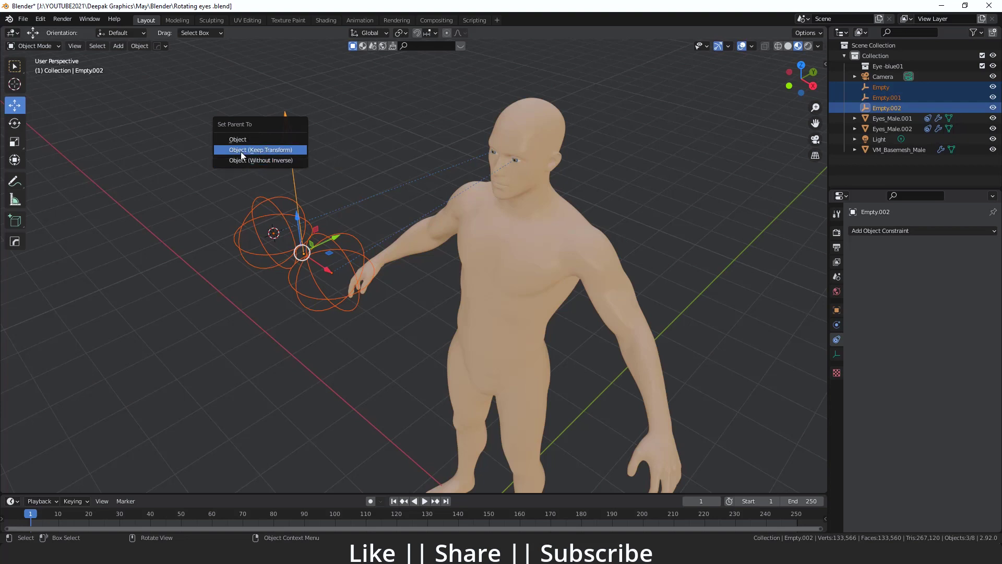
Parent with Object (Keep Transform), then select Empty.002 and start moving it
left_click(265, 152)
left_click(301, 402)
middle_click_drag(302, 402, 304, 208)
left_click(377, 214)
key("g")
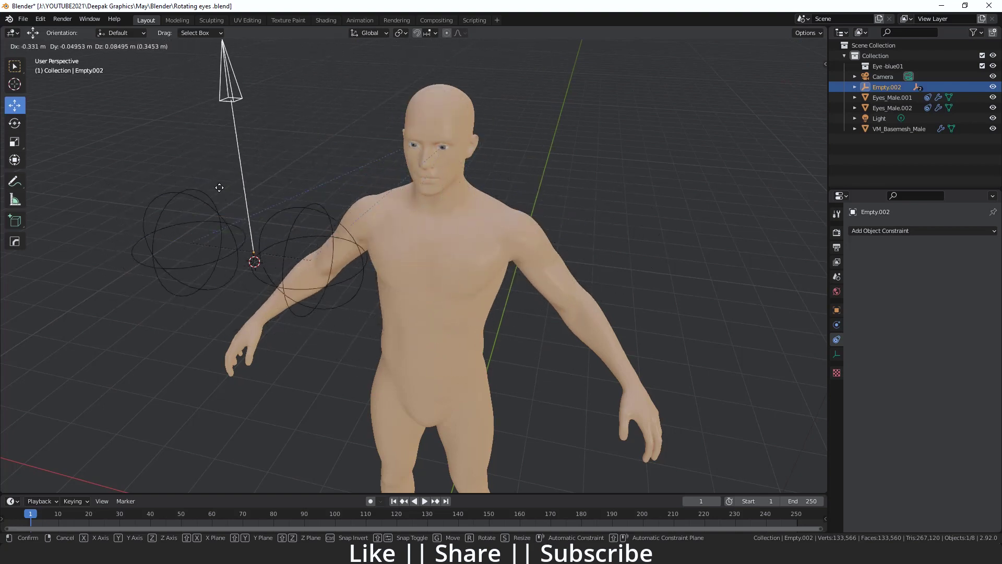
Move Empty.002 and both sphere empties along Y toward the face
left_click(313, 191)
middle_click_drag(306, 190, 302, 228)
left_click_drag(120, 203, 219, 298)
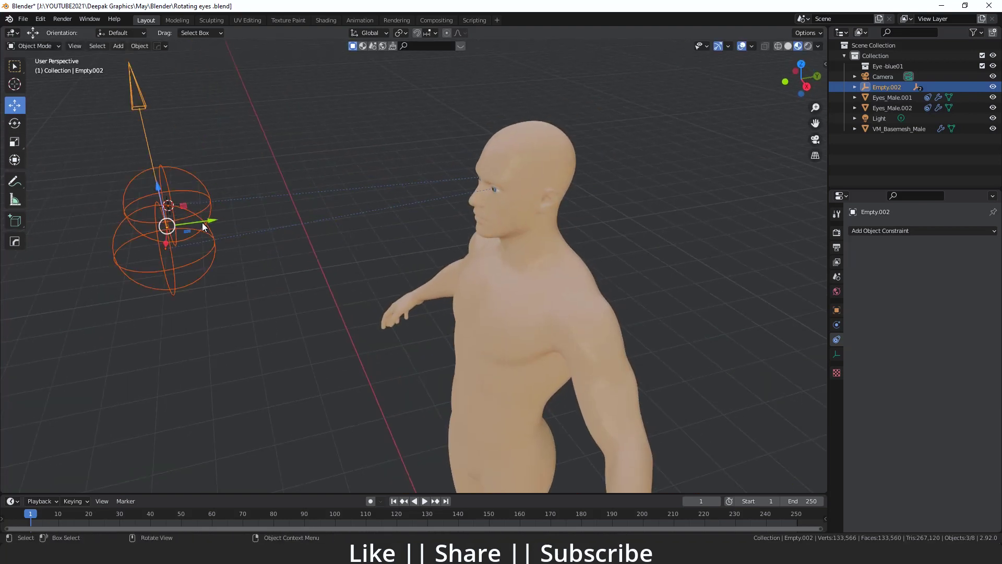
key("g")
key("y")
left_click(436, 222)
middle_click_drag(435, 222, 302, 311)
Reposition the Empty sphere alone, then drag Empty.002 to steer both targets
left_click(271, 311)
key("g")
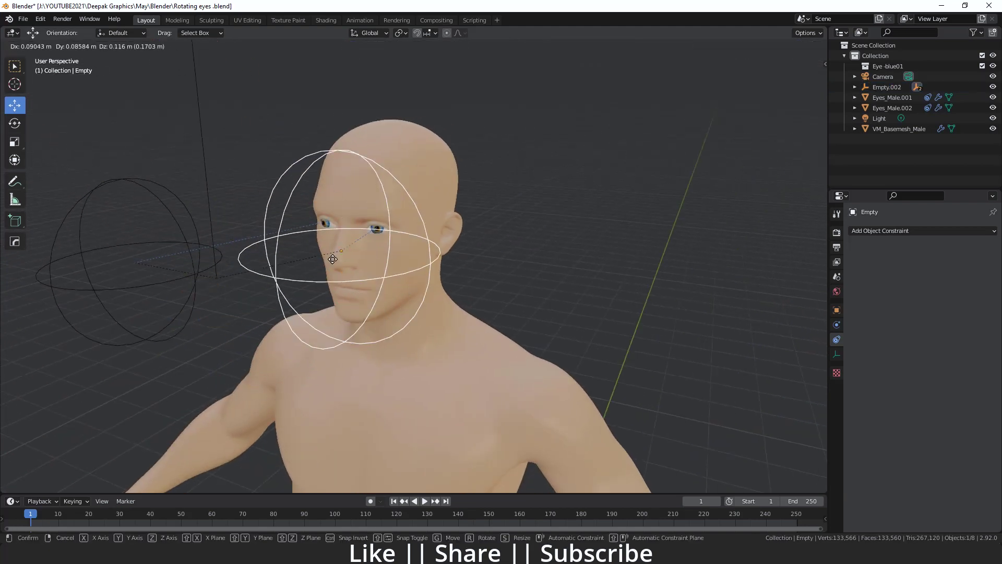
left_click(233, 277)
middle_click_drag(212, 155, 308, 288)
left_click(311, 288)
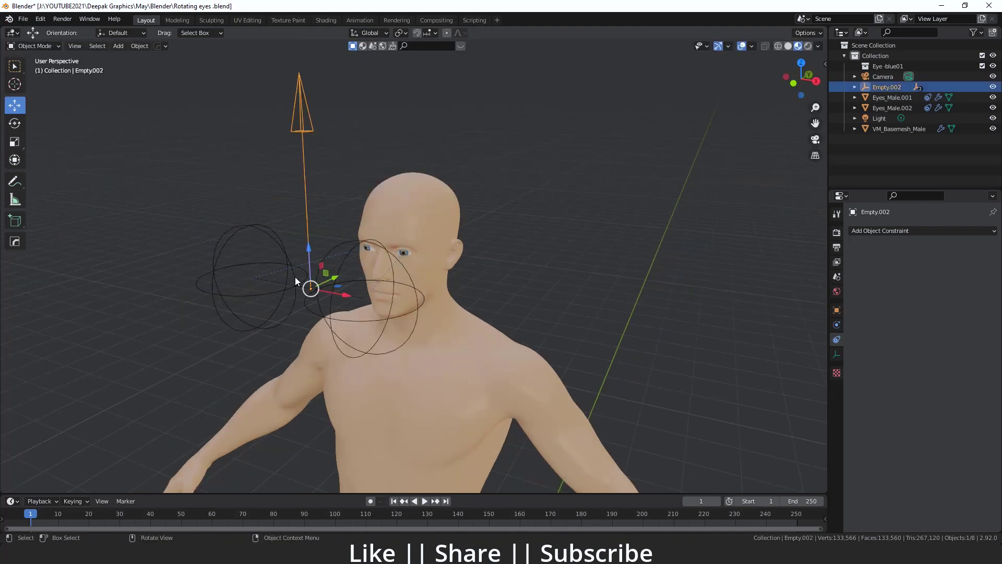
key("g")
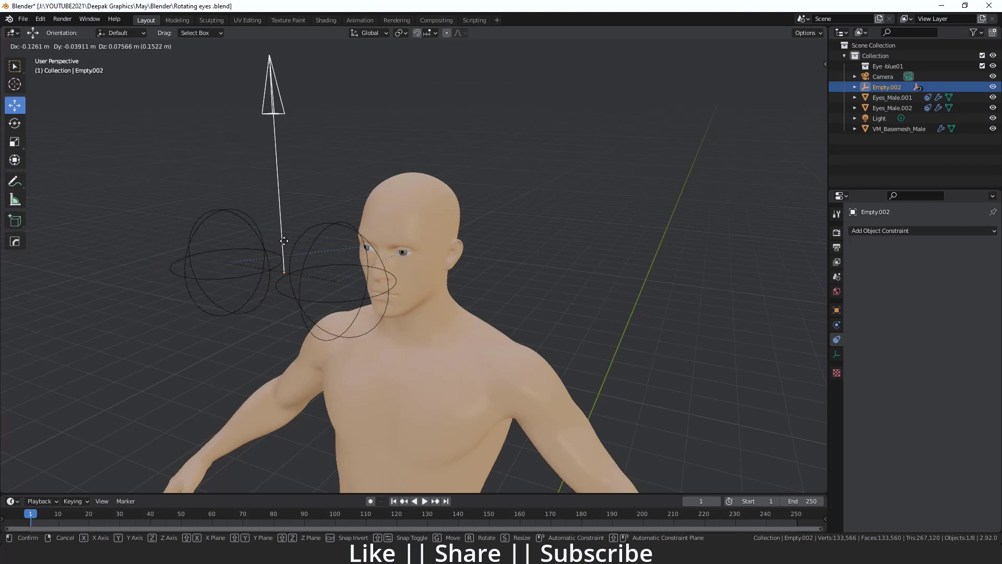
left_click(284, 240)
middle_click_drag(284, 241, 353, 299)
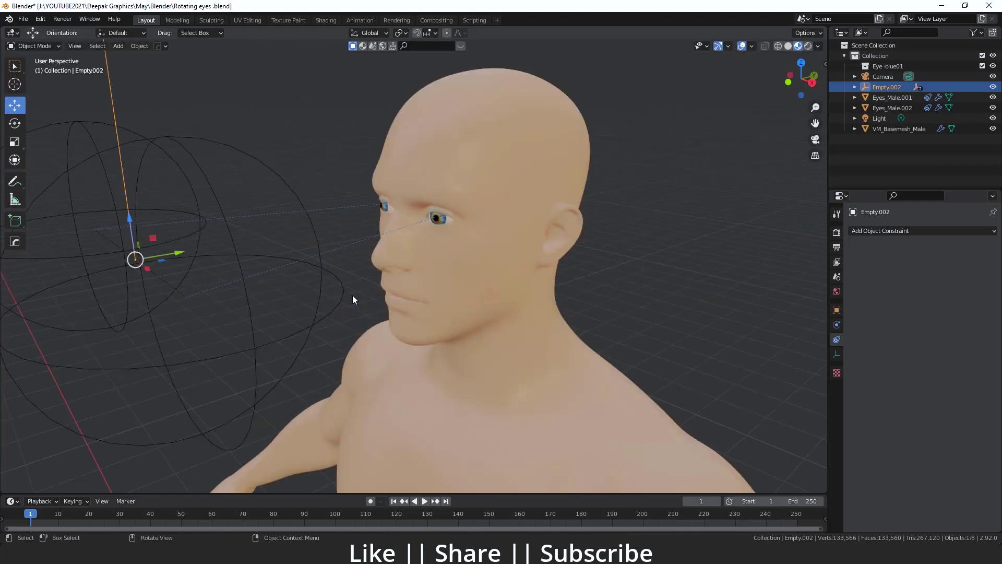